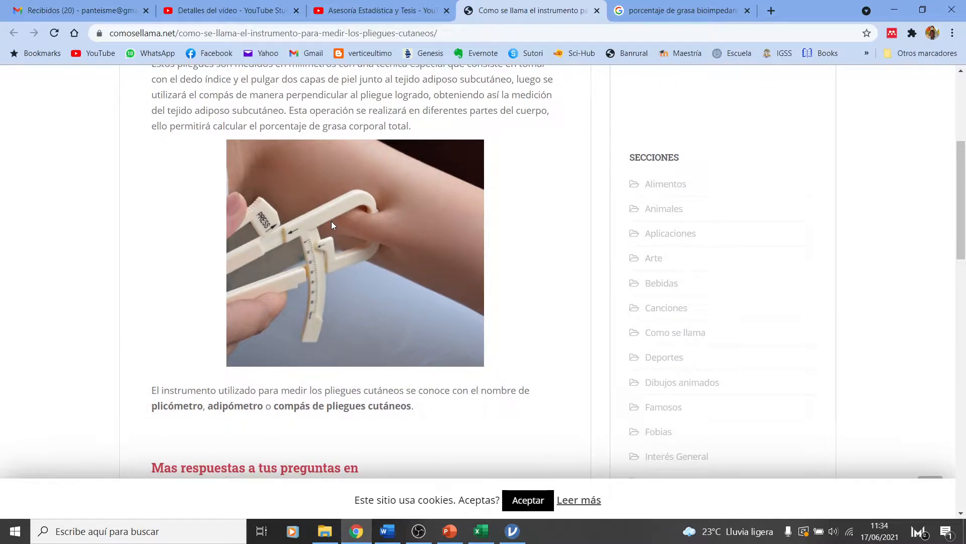
Examine the skinfold caliper photo and the bioimpedance device image in the browser, then switch to the correlacion sheet in Excel
scroll(331, 221, up, 1)
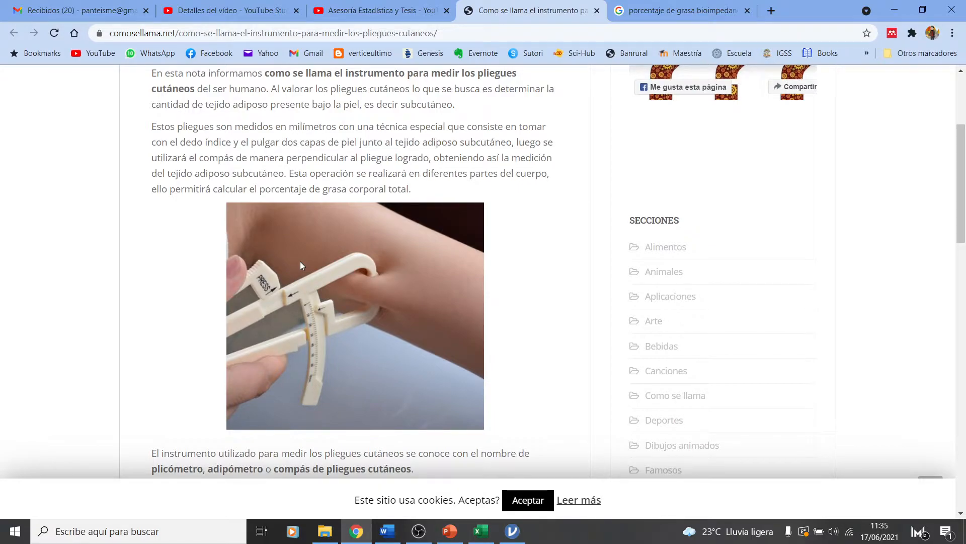
click(609, 5)
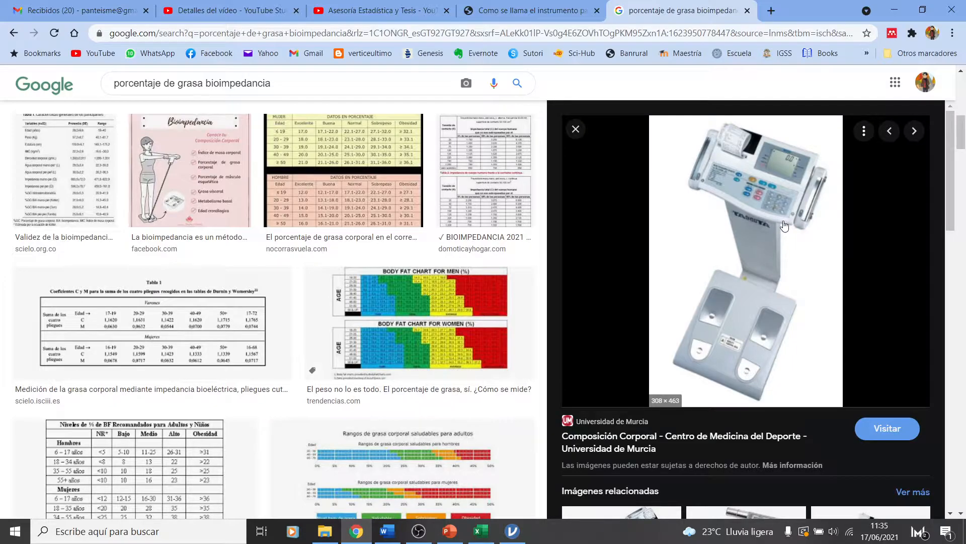
click(480, 531)
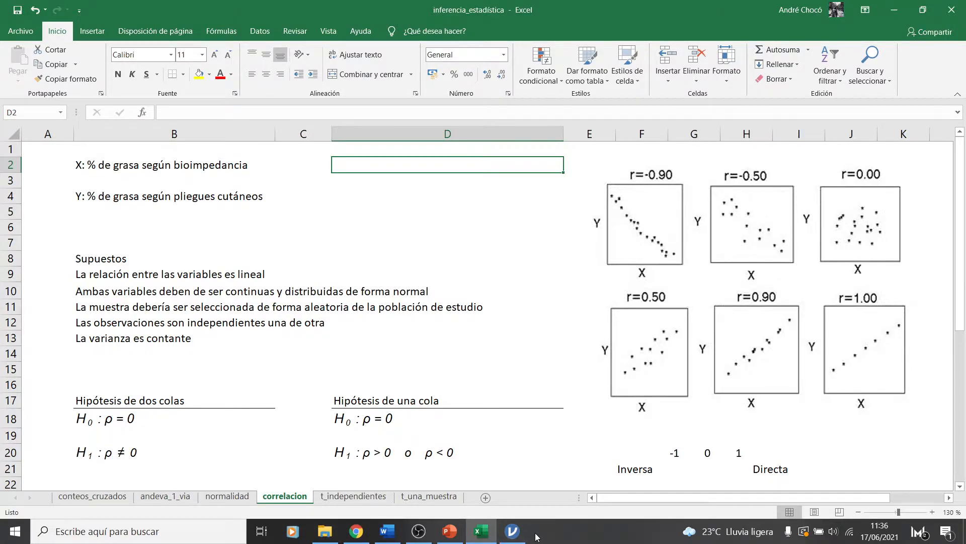
Switch to jamovi and look at the two body-fat percentage columns in the grasa_corporal data
click(513, 531)
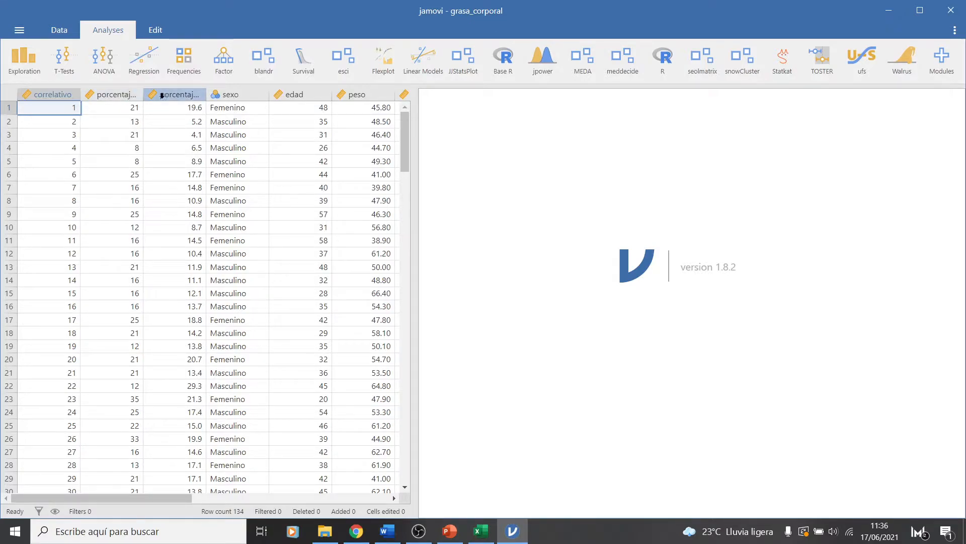
click(119, 95)
click(166, 94)
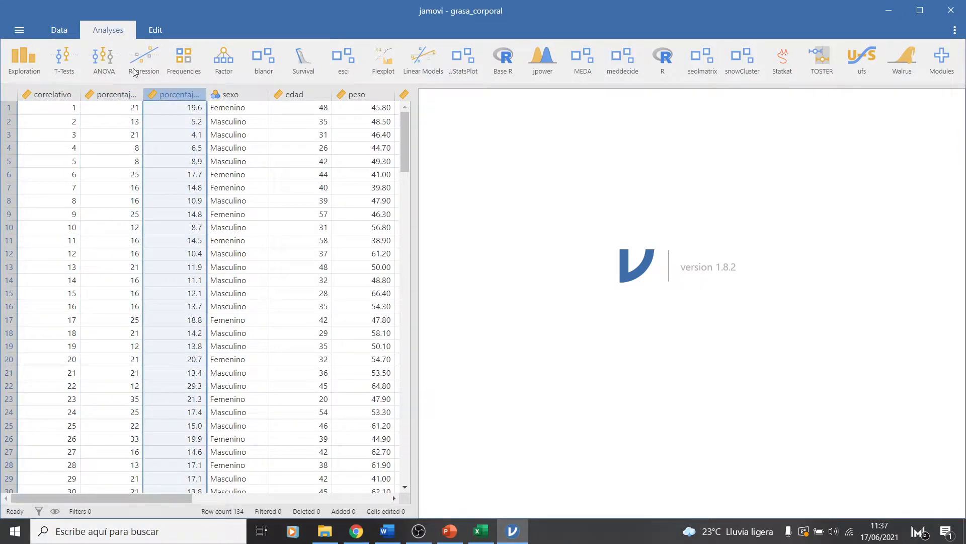
Create a scatterplot with porcentaje_grasa_bio on the X-axis and porcentaje_grasa_pliegues on the Y-axis
click(21, 61)
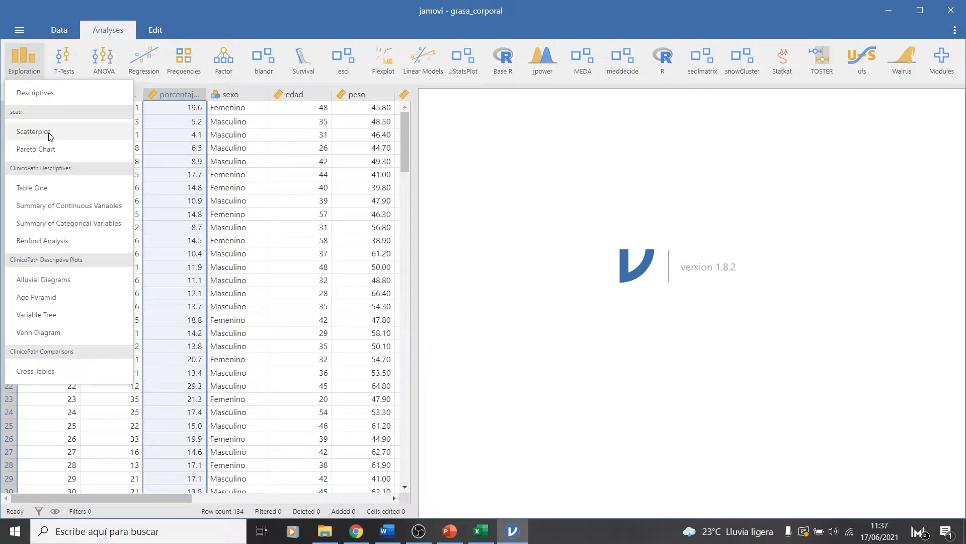
click(33, 132)
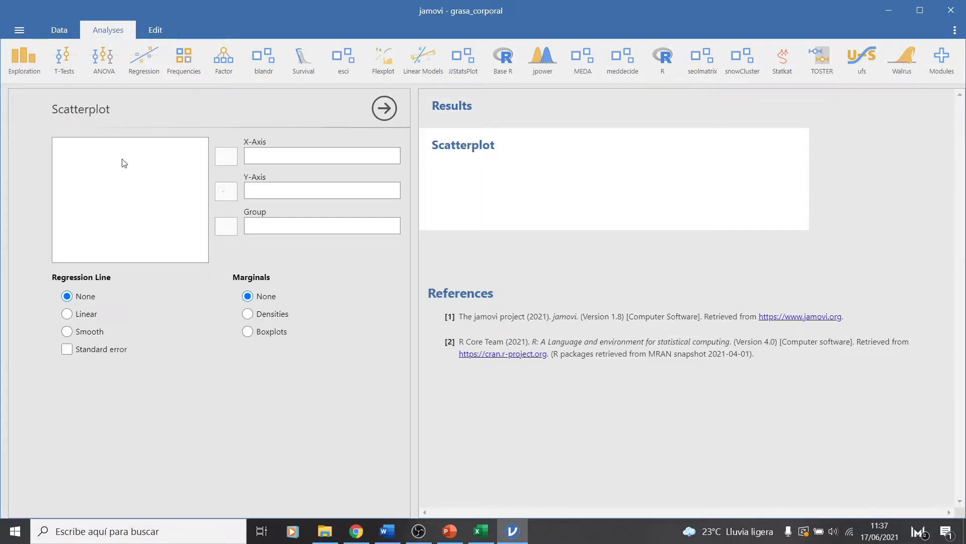
click(102, 177)
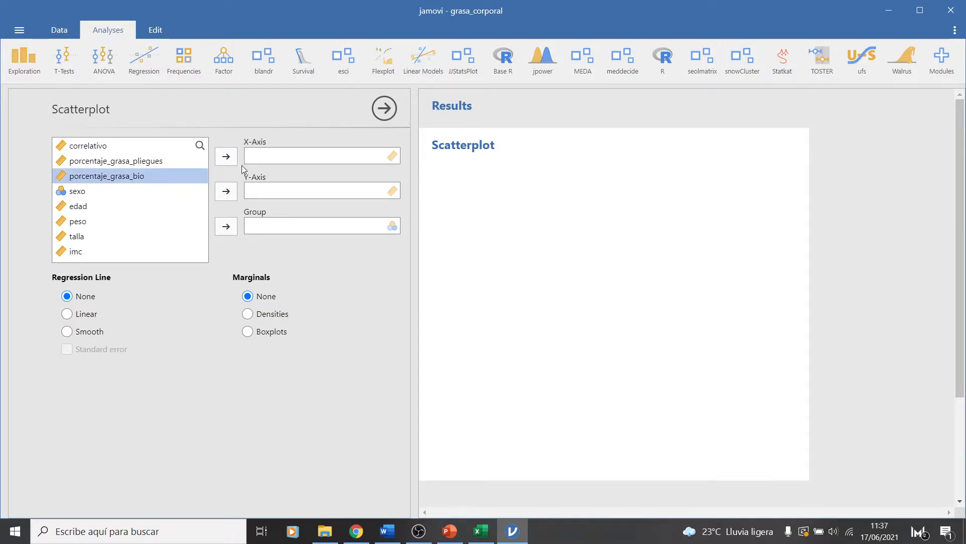
click(143, 164)
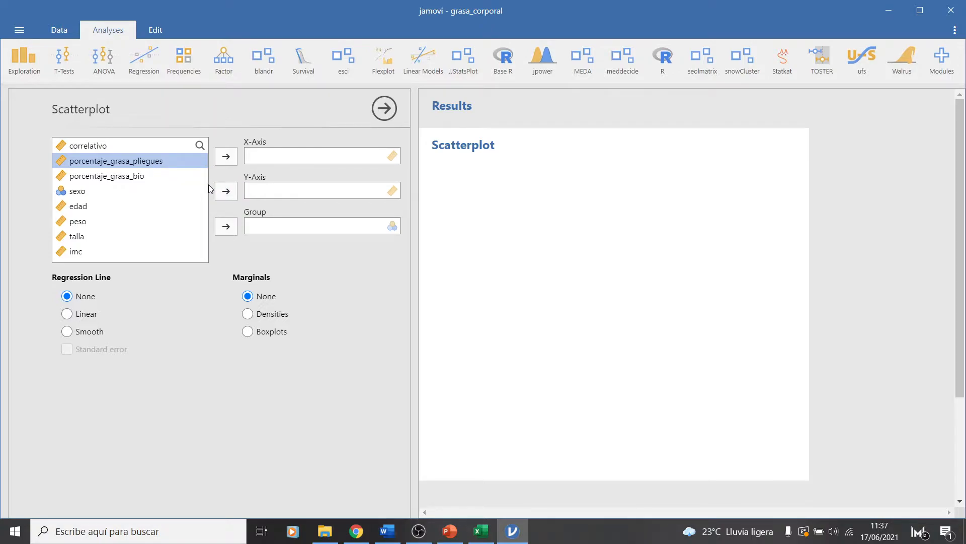
click(227, 193)
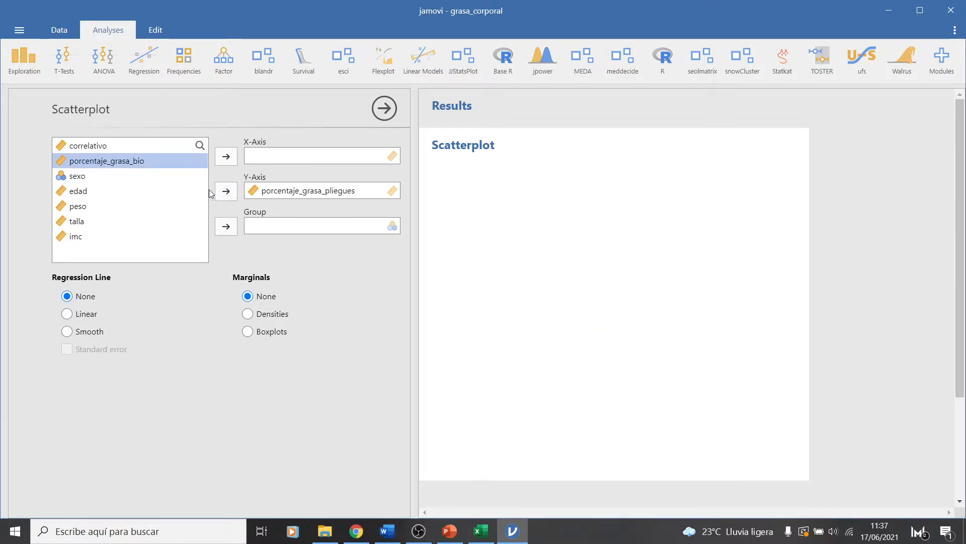
click(226, 156)
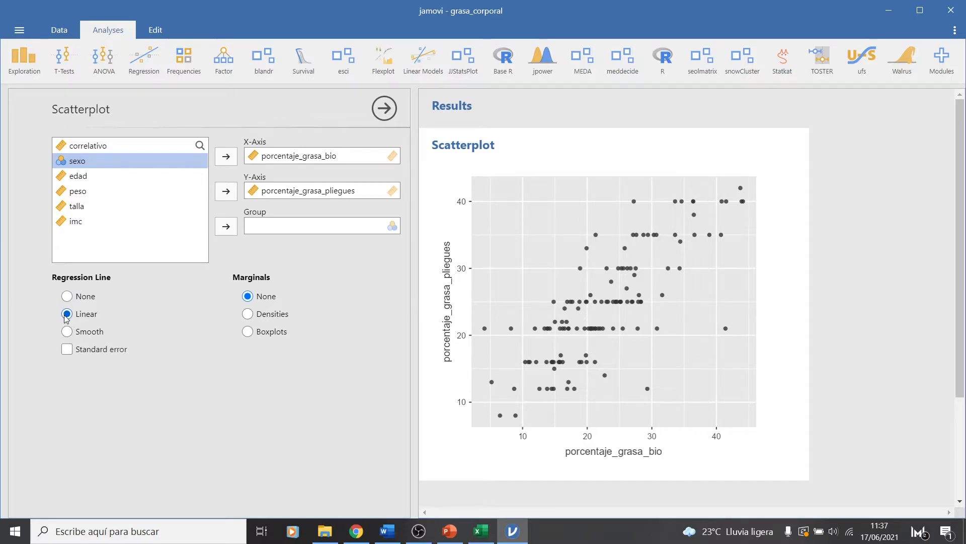
Add a linear regression line to the scatterplot after trying the smooth one, and show densities as marginals
click(66, 315)
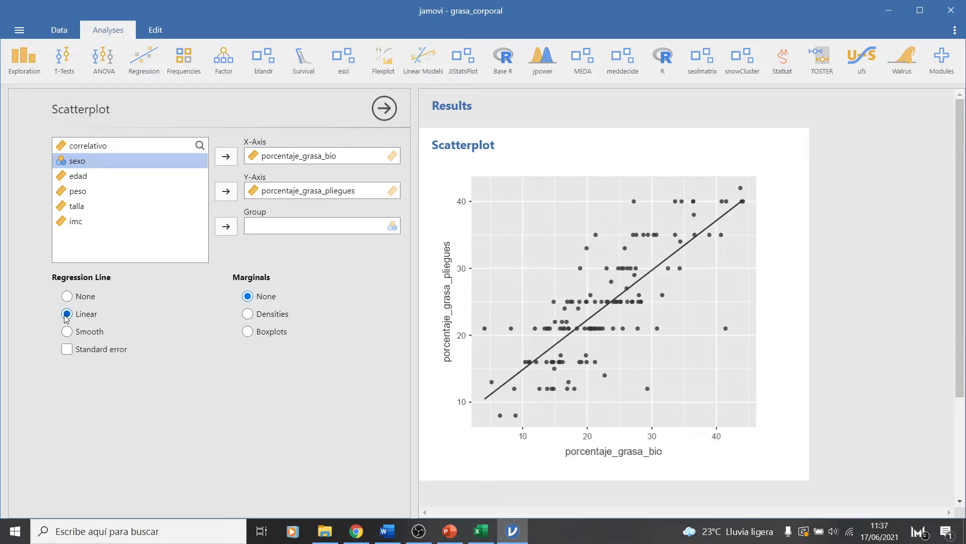
click(68, 332)
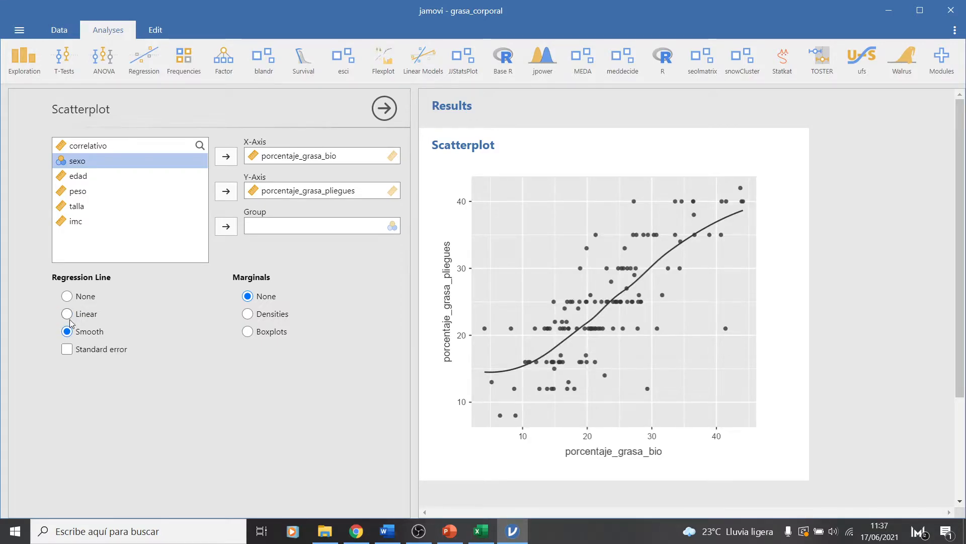
click(67, 314)
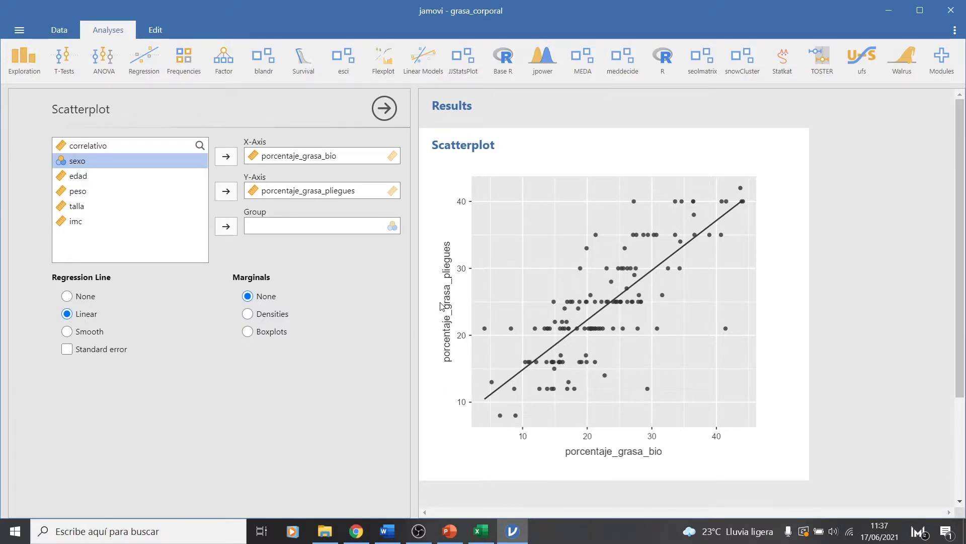
click(276, 314)
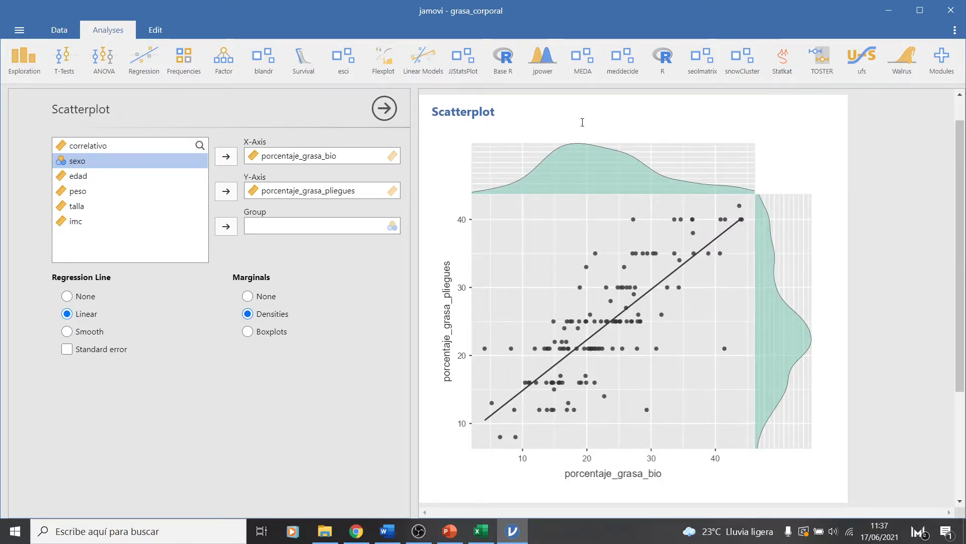
Check the assumption about continuous, normally distributed variables on the Excel correlacion sheet, then return to jamovi
click(480, 533)
click(119, 298)
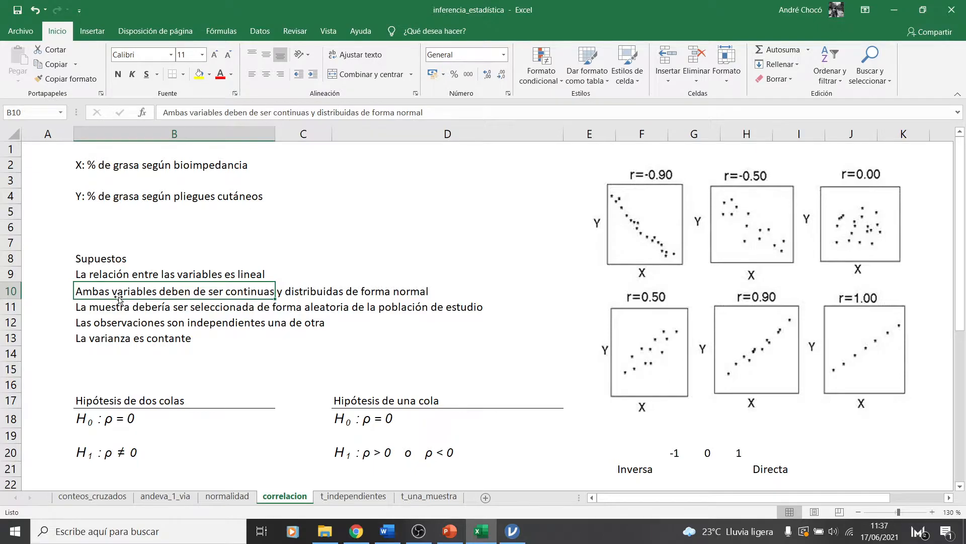
click(512, 532)
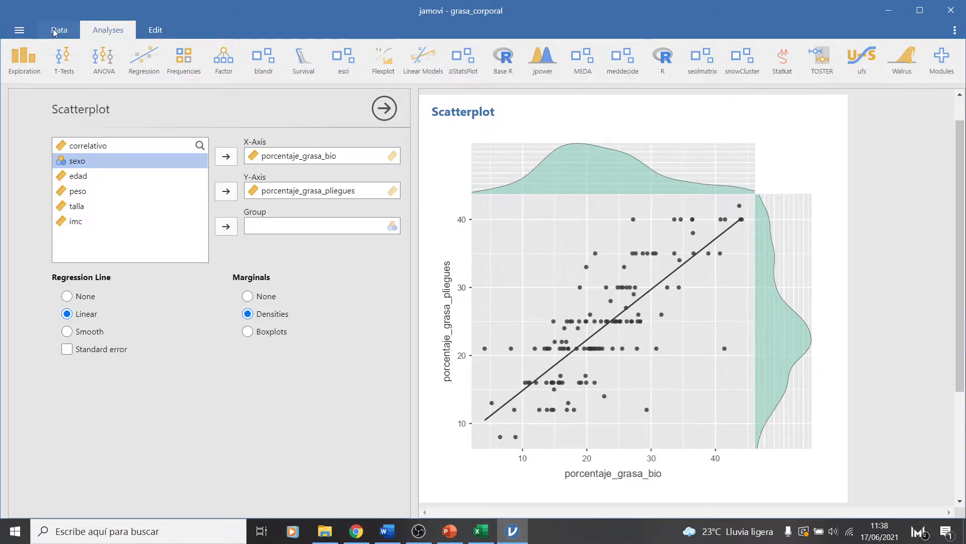
Show the data sheet, widen the porcentaje_grasa_bio column to reveal its full name, and look through the porcentaje_grasa_pliegues values
click(59, 31)
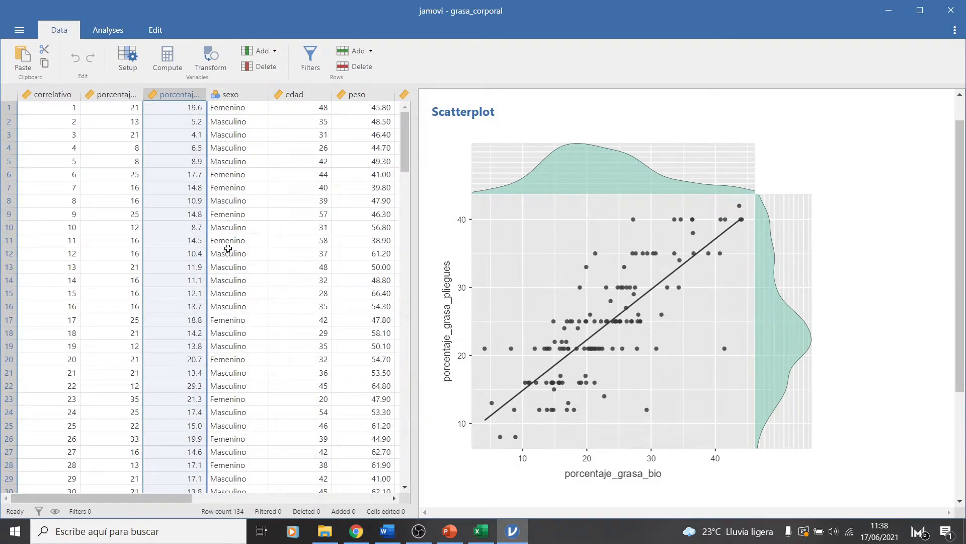
click(121, 94)
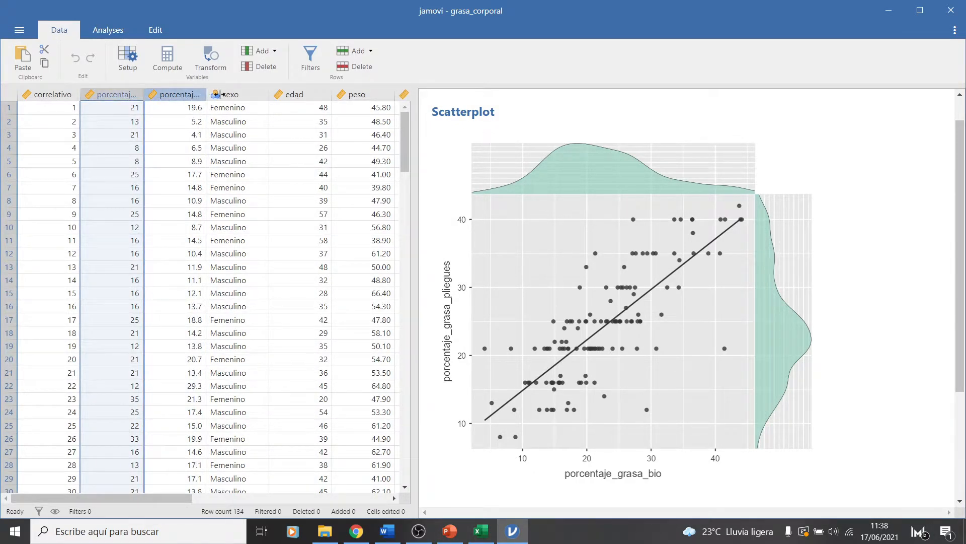
drag(206, 95, 240, 104)
click(202, 95)
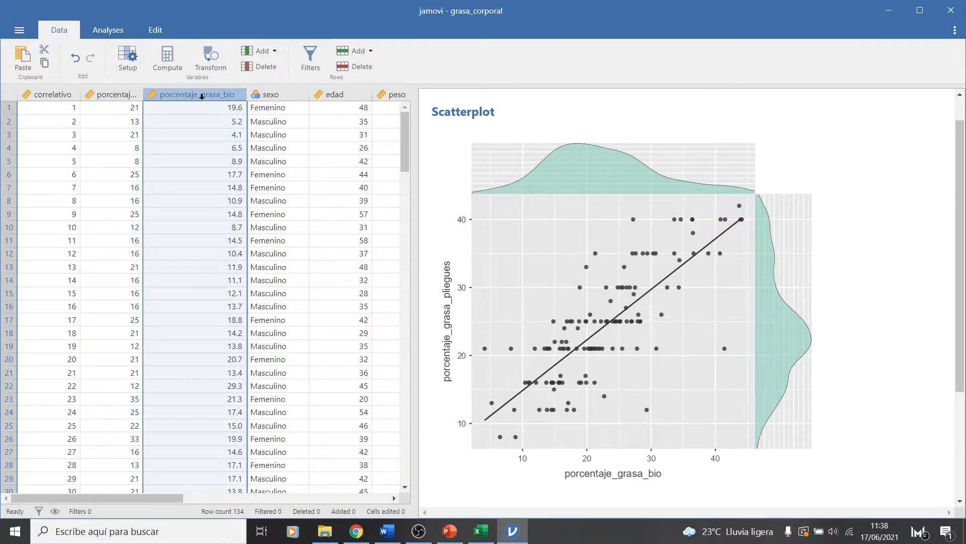
click(118, 98)
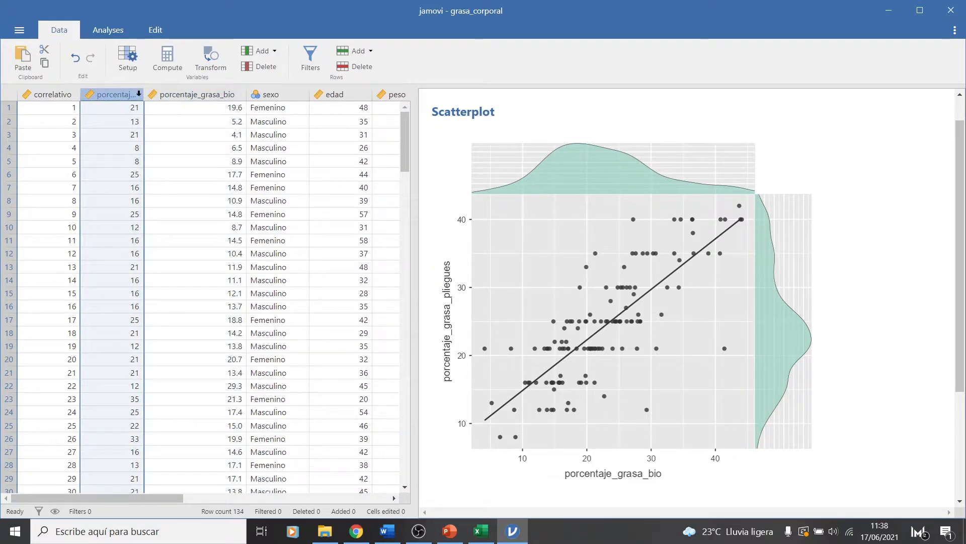
scroll(114, 251, down, 3)
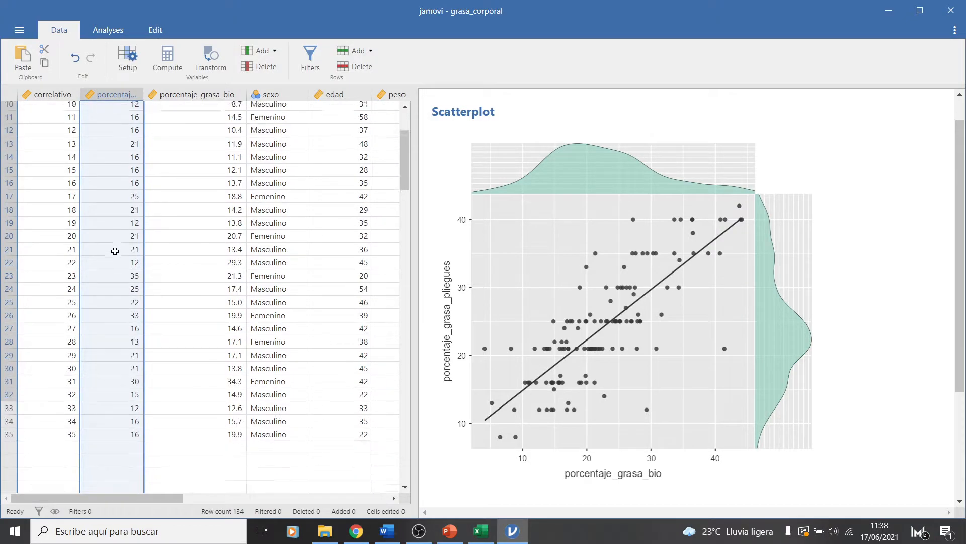
scroll(115, 251, up, 4)
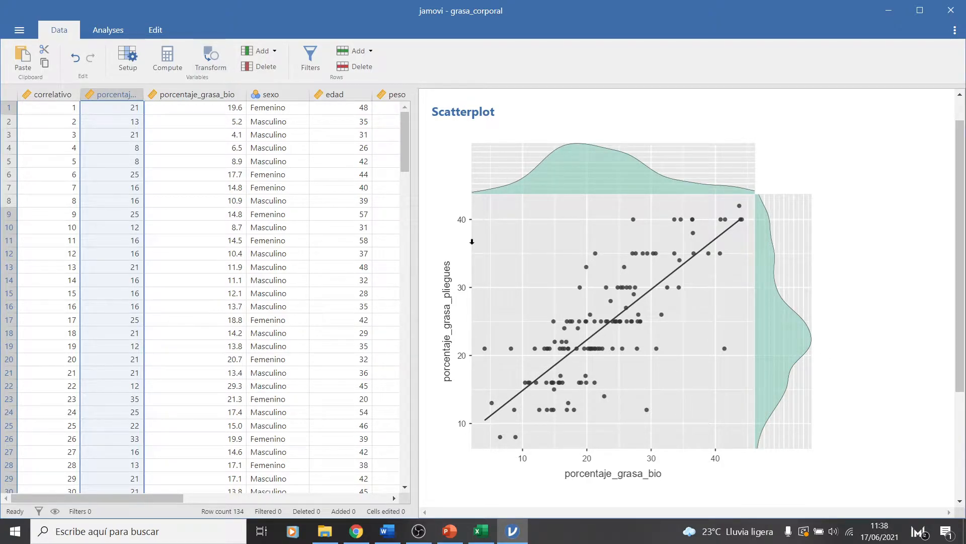
Create a Descriptives analysis with porcentaje_grasa_pliegues and porcentaje_grasa_bio as its variables
click(19, 32)
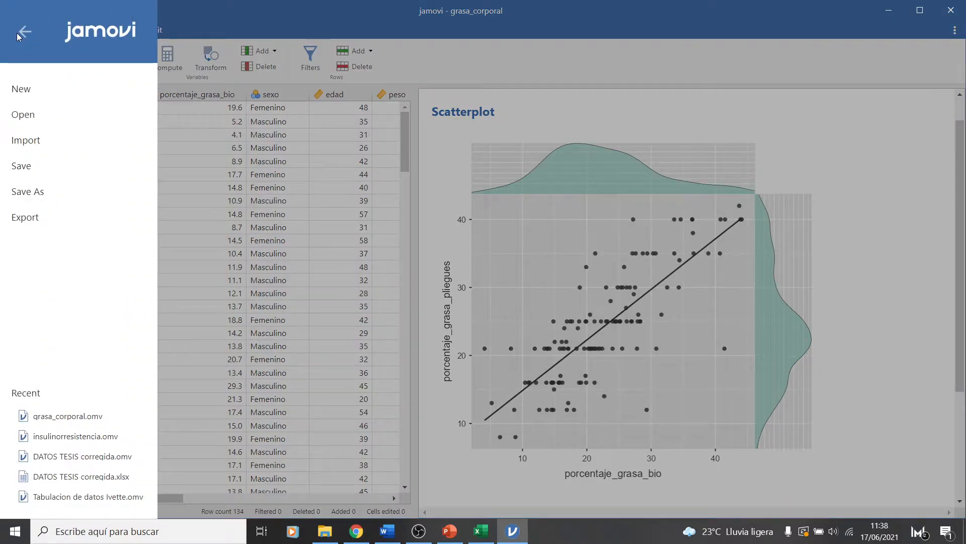
click(248, 7)
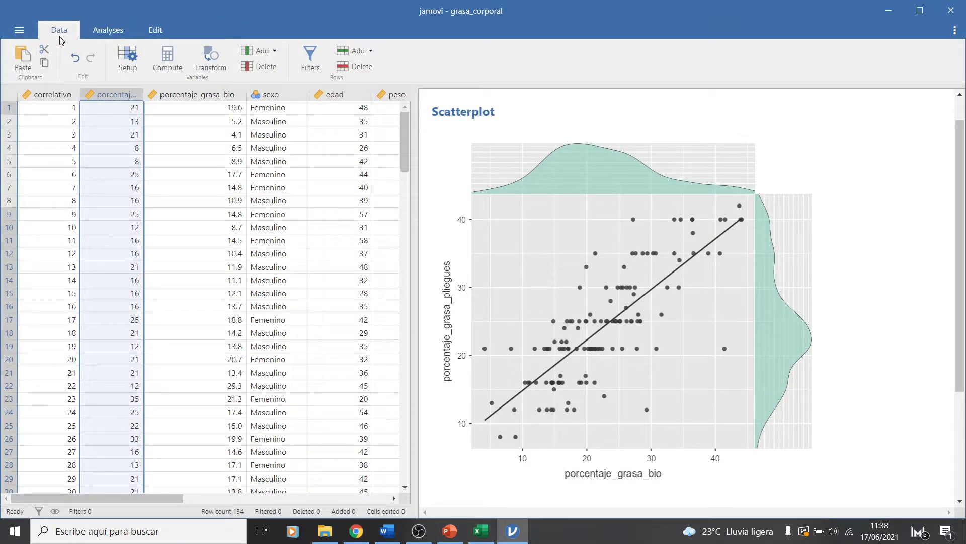
click(112, 28)
click(24, 59)
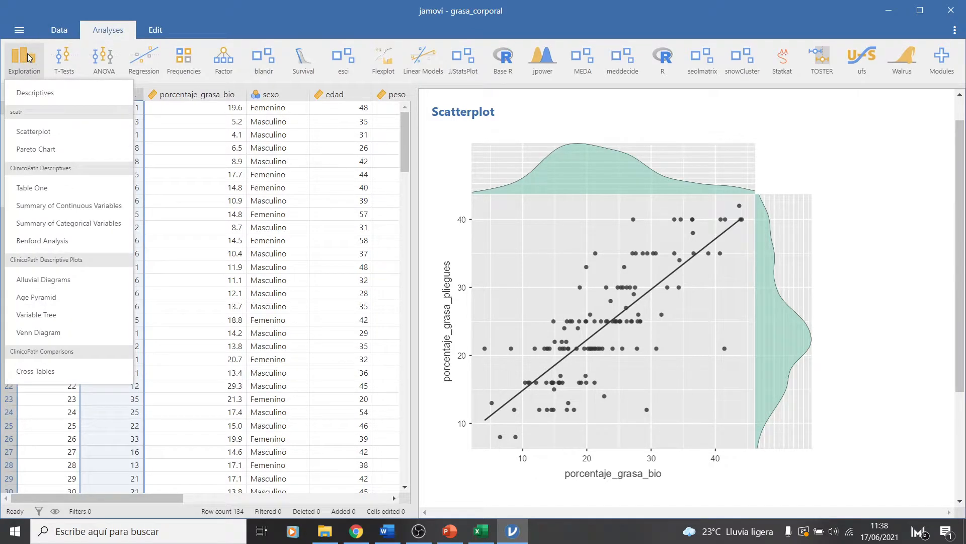
click(35, 93)
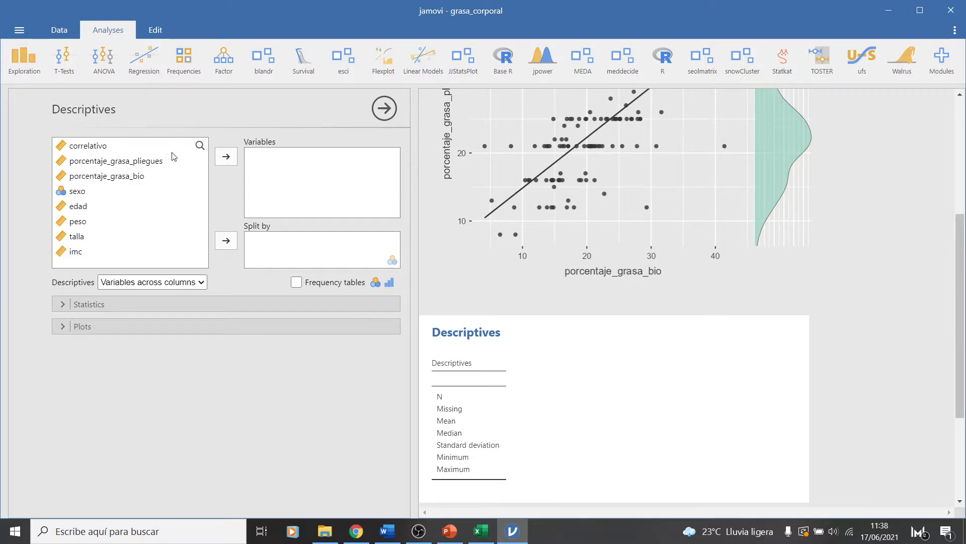
click(122, 163)
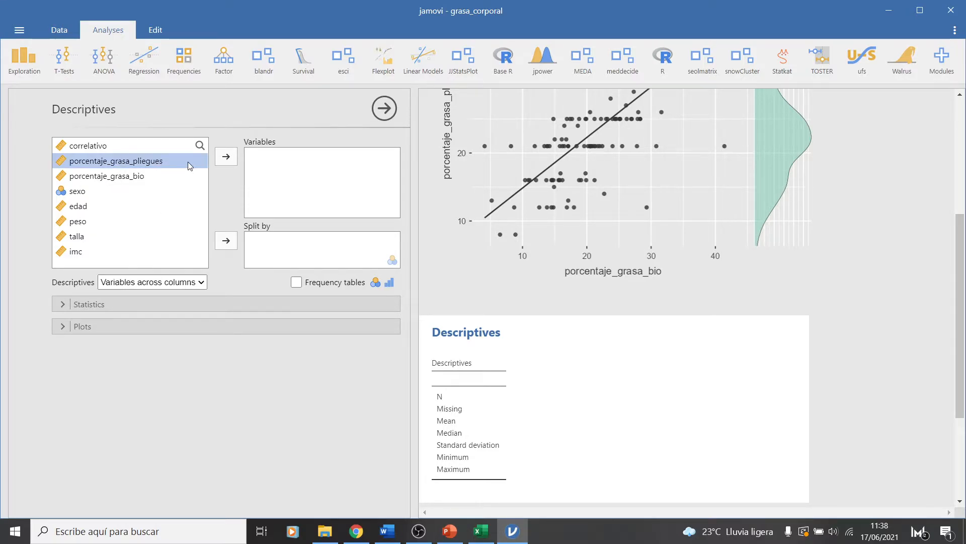
click(224, 157)
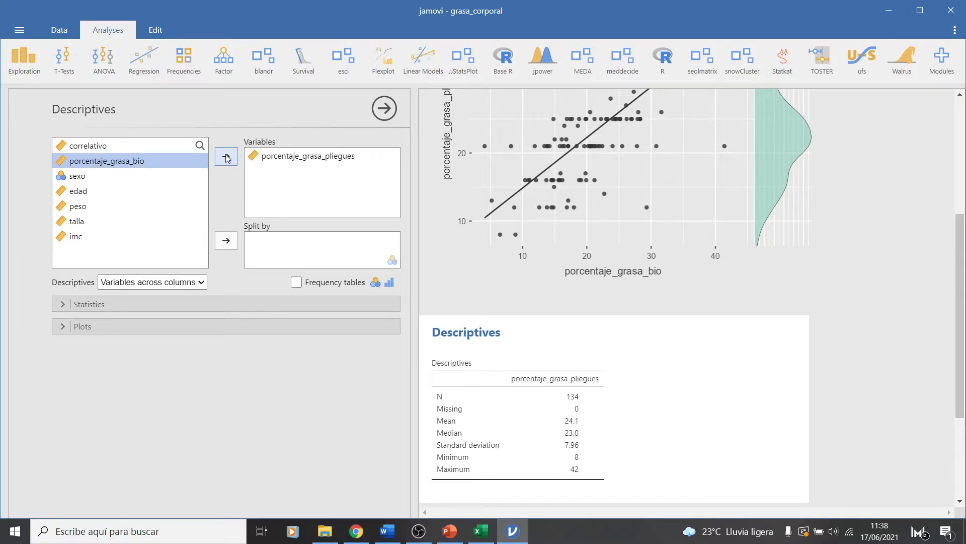
click(226, 157)
Add Q-Q plots and the Shapiro-Wilk normality test to the descriptives of both body-fat variables
click(65, 326)
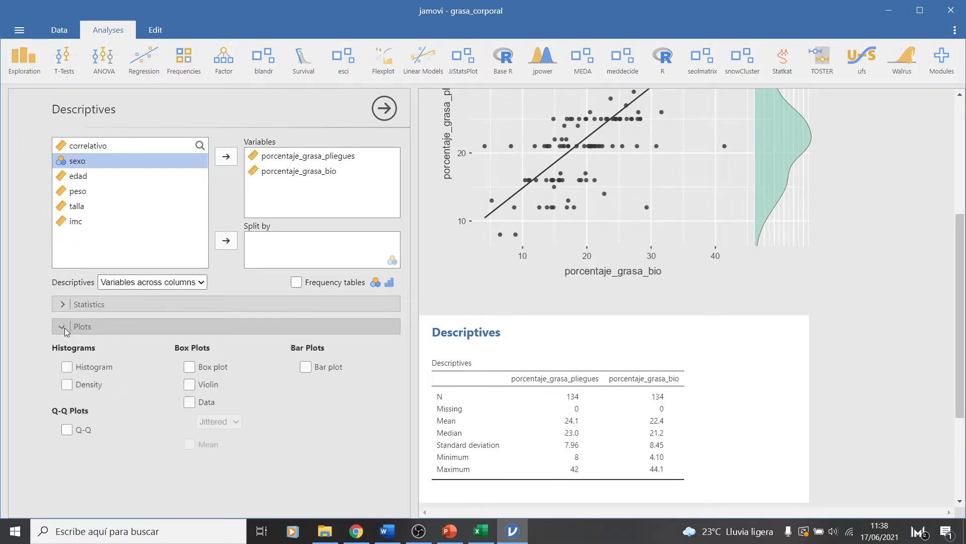
click(66, 430)
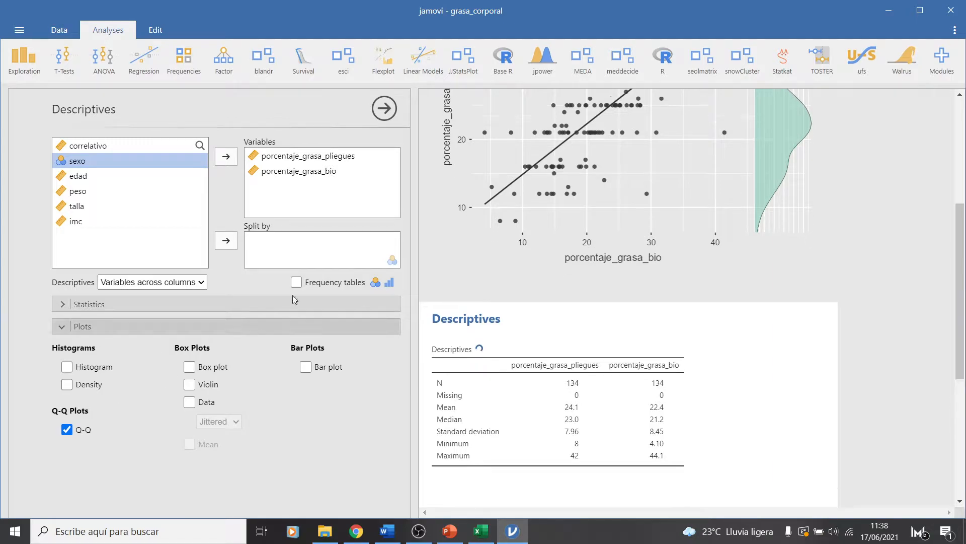
click(66, 309)
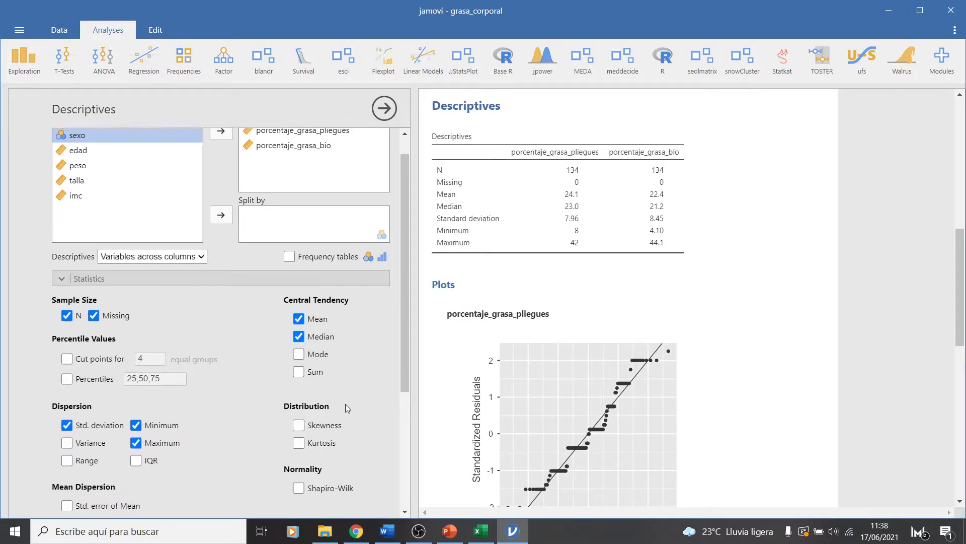
click(299, 450)
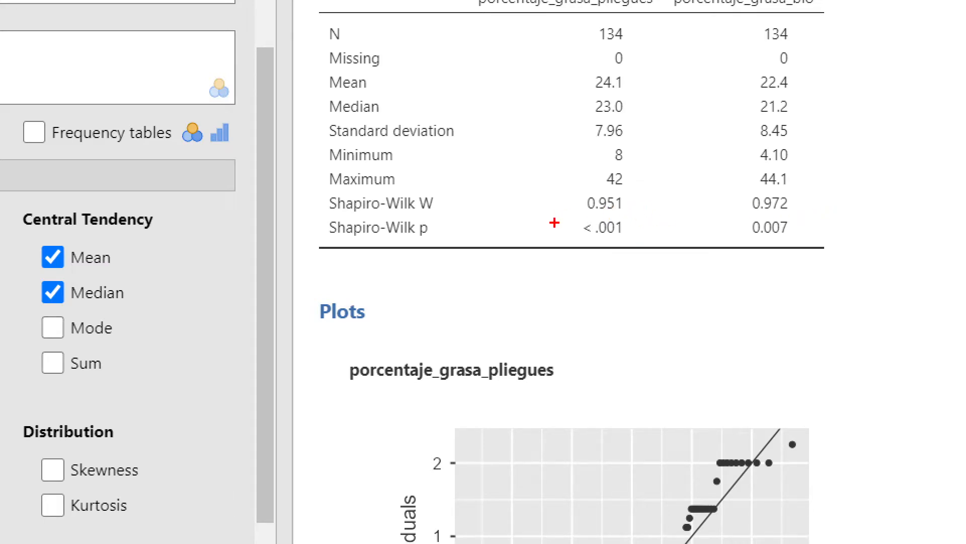
Examine the Shapiro-Wilk p values, the sample sizes and the Q-Q plots of both body-fat variables
drag(584, 237, 613, 237)
drag(750, 237, 804, 237)
drag(596, 42, 664, 43)
drag(768, 46, 800, 44)
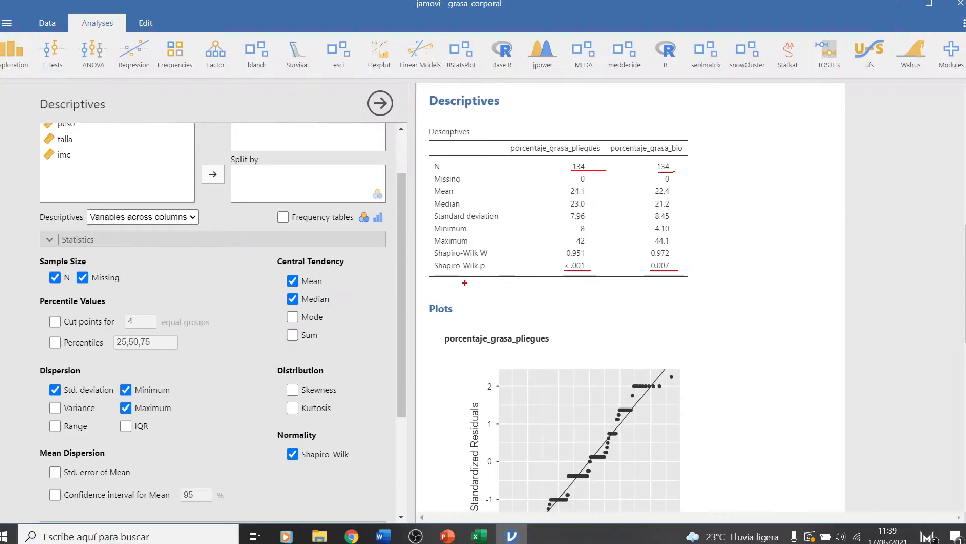
scroll(598, 401, down, 10)
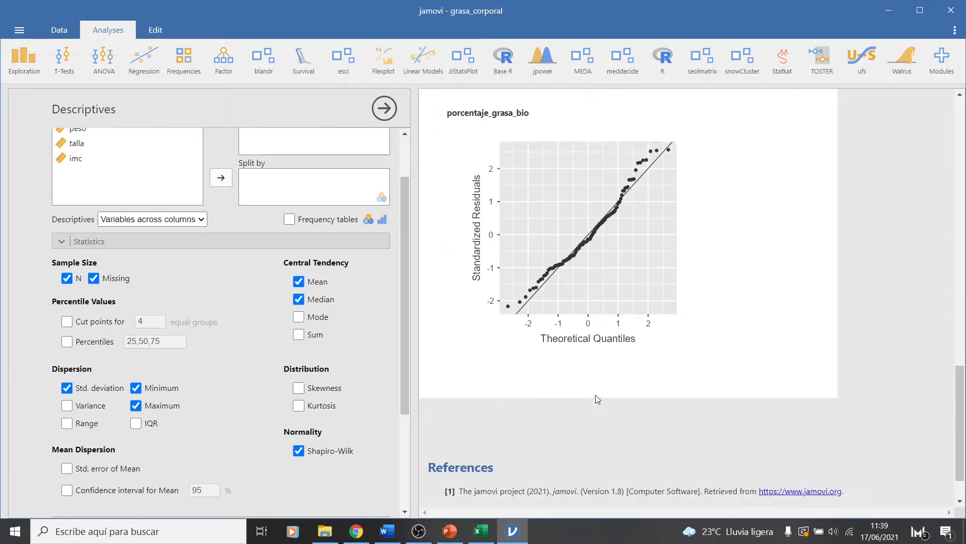
scroll(560, 341, up, 6)
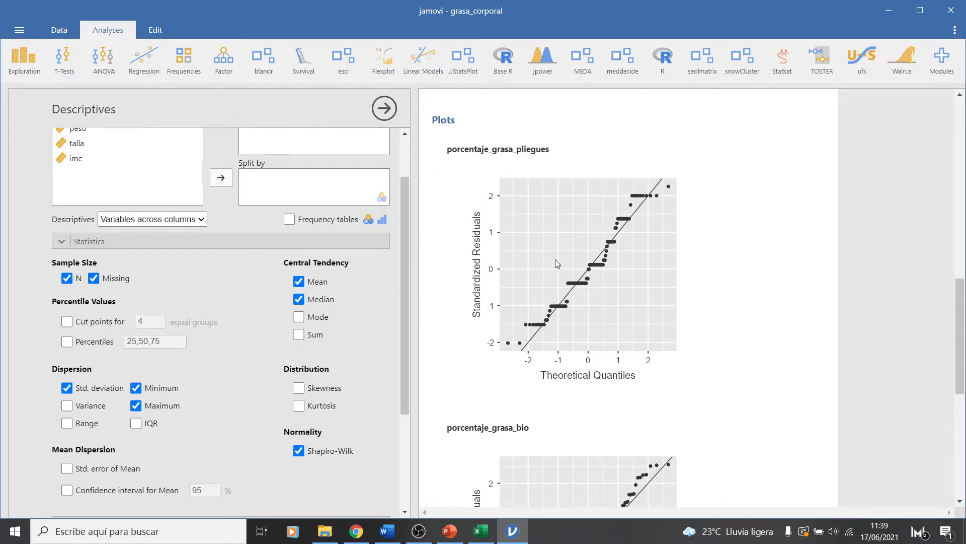
Compare the Q-Q plots of porcentaje_grasa_pliegues and porcentaje_grasa_bio with the Shapiro-Wilk results in the Descriptives table
scroll(554, 258, down, 3)
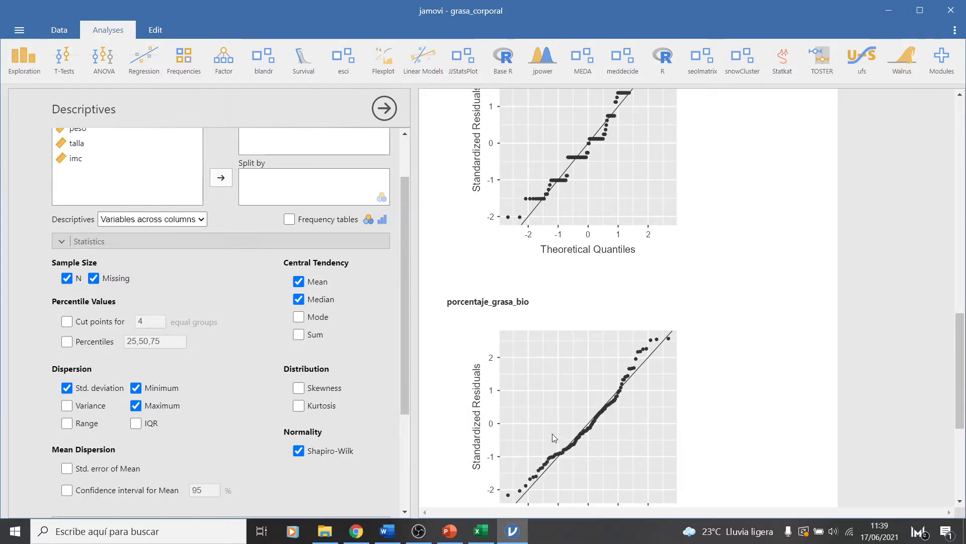
scroll(551, 431, down, 3)
scroll(531, 333, up, 6)
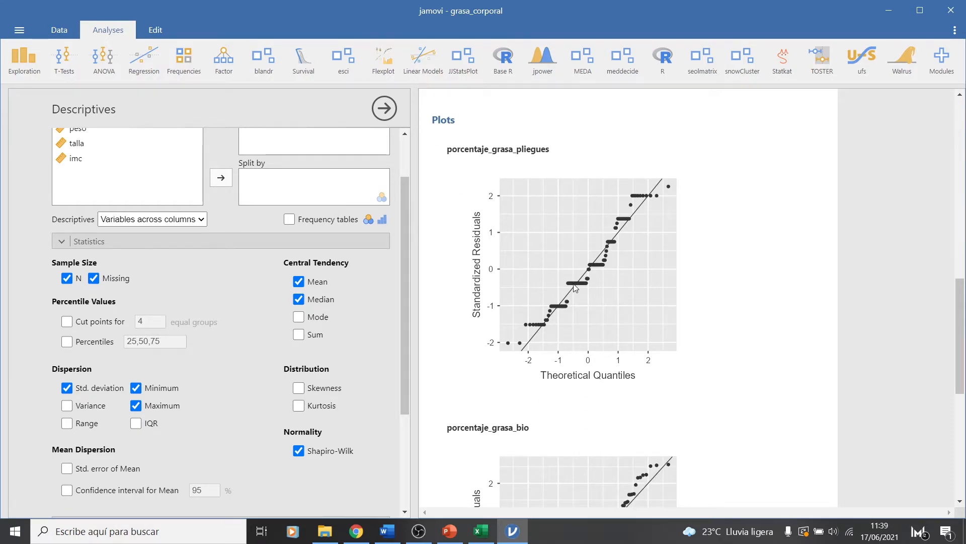
scroll(575, 287, down, 2)
scroll(579, 387, up, 10)
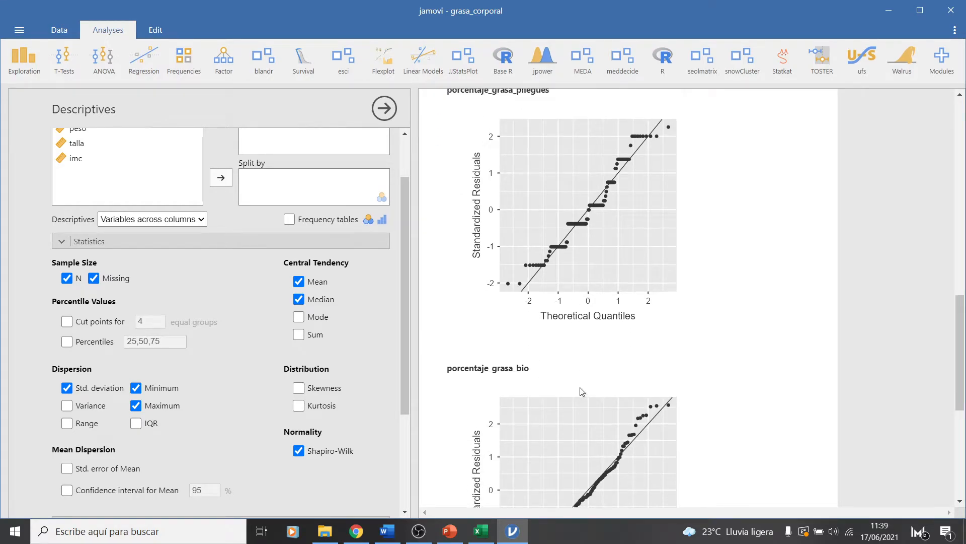
scroll(581, 390, down, 5)
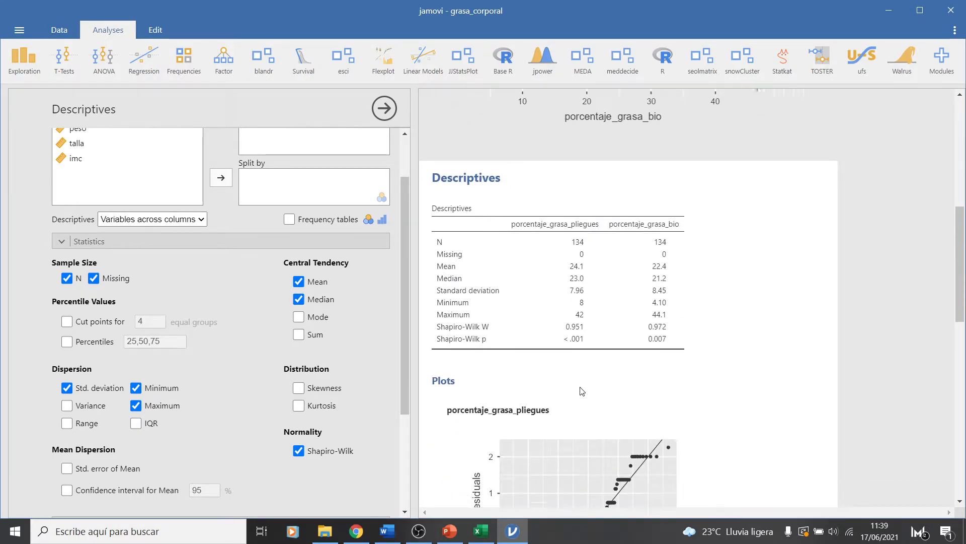
scroll(581, 390, down, 2)
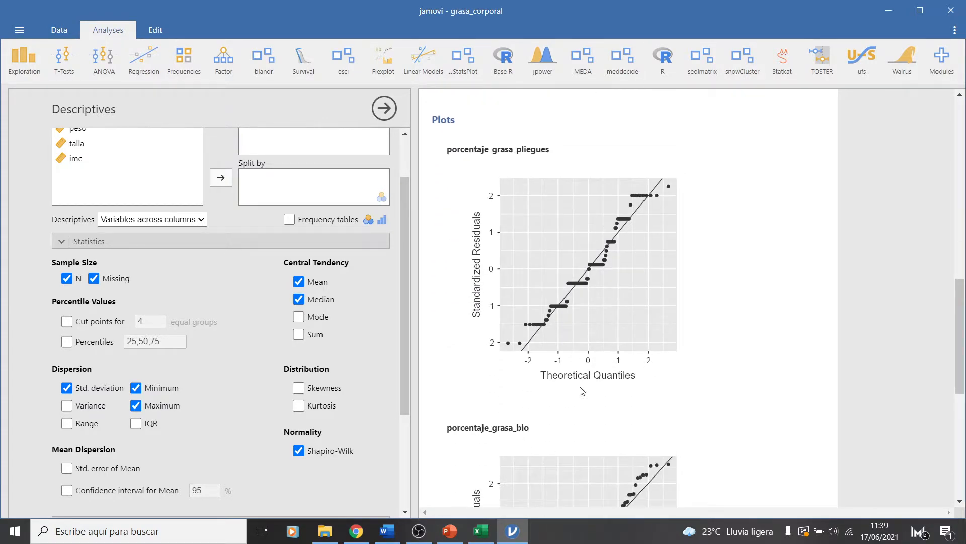
scroll(582, 391, down, 3)
scroll(580, 386, down, 1)
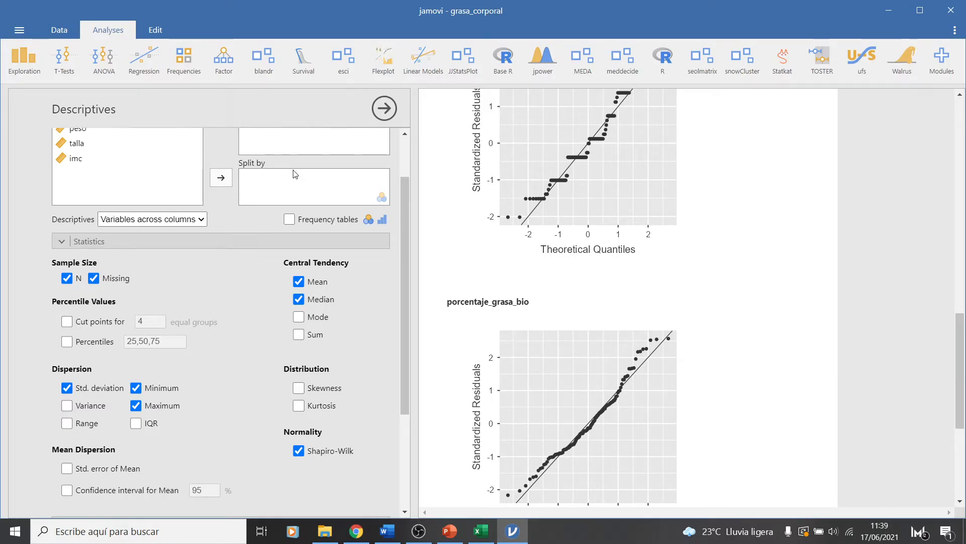
scroll(442, 235, up, 5)
scroll(438, 231, up, 5)
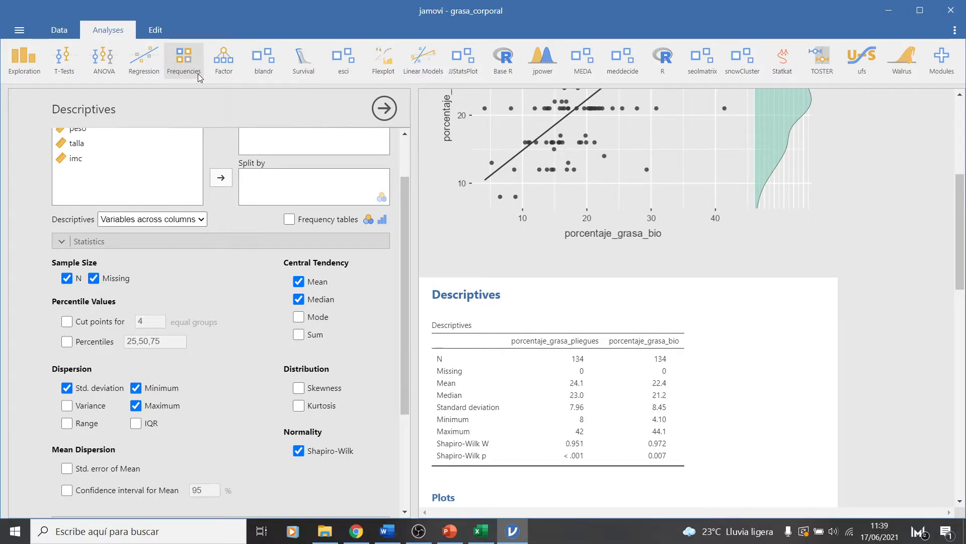
Create a Partial Correlation analysis with porcentaje_grasa_pliegues and porcentaje_grasa_bio as its variables
click(144, 62)
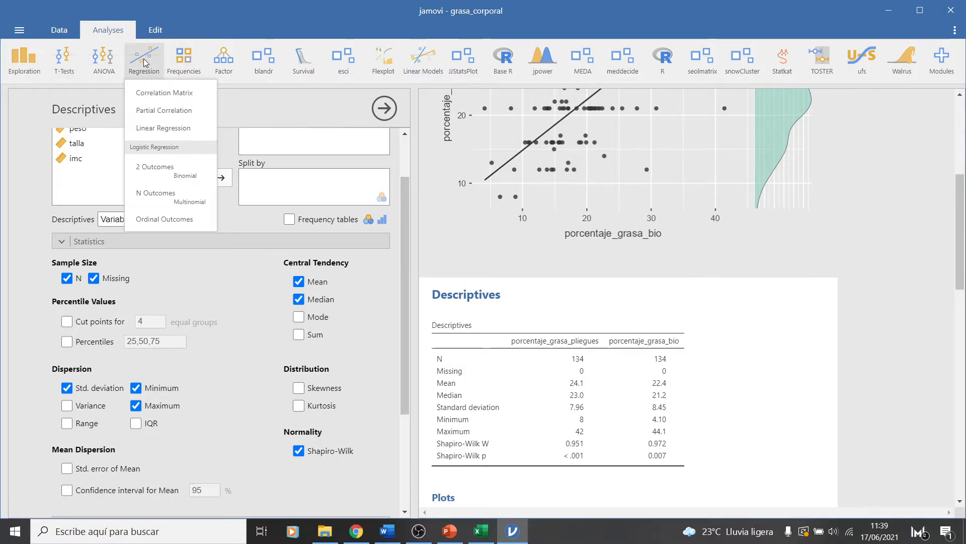
click(171, 113)
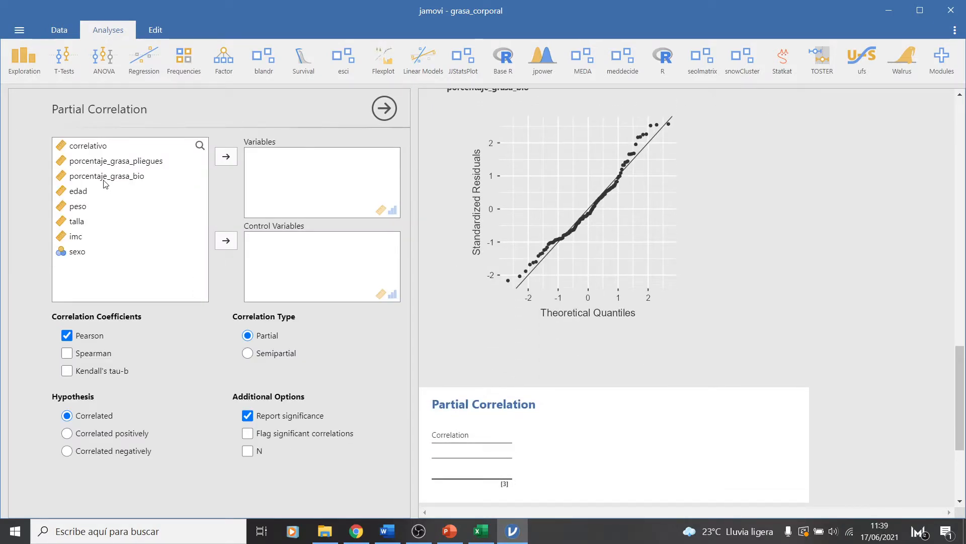
click(113, 166)
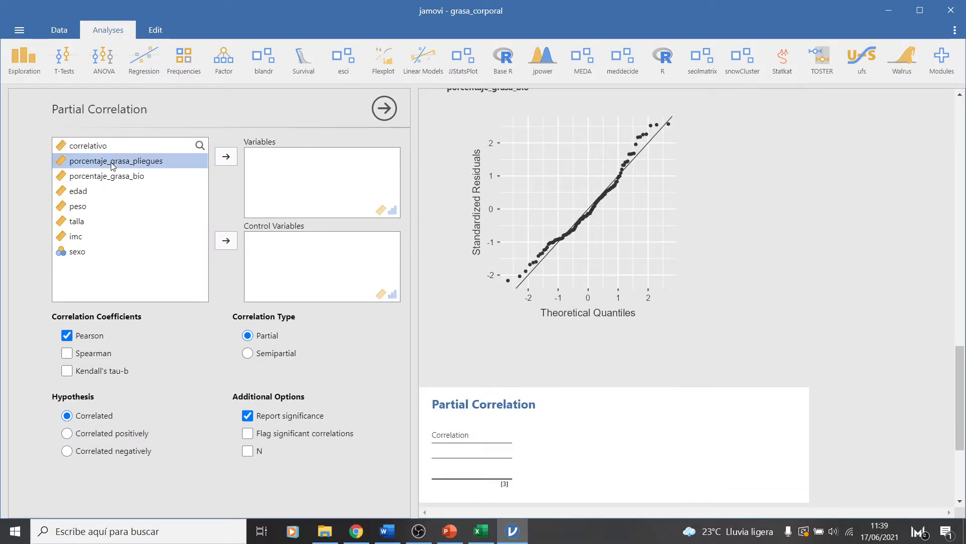
click(226, 156)
click(226, 156)
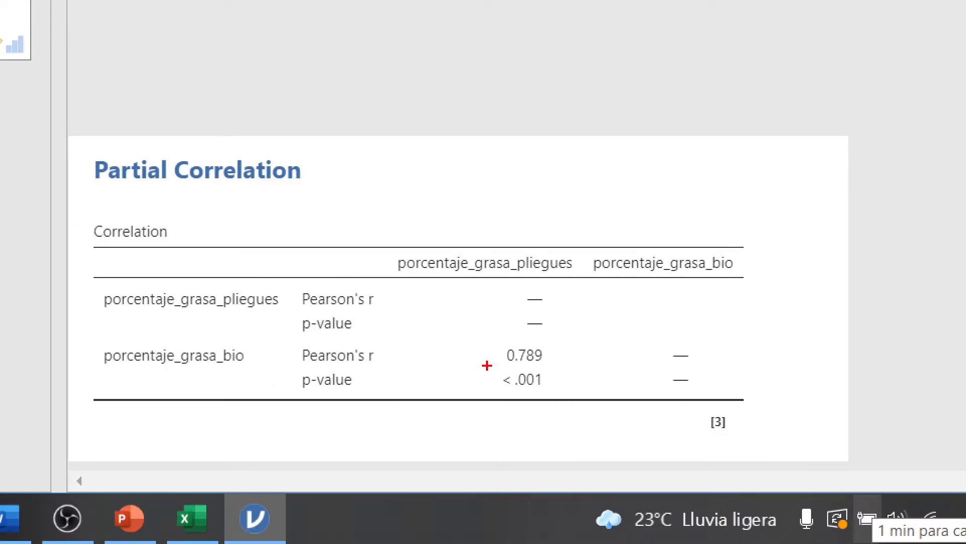
Examine Pearson's r in the Partial Correlation table and compare it with the example scatterplots on Excel's correlacion sheet
mouse_move(481, 366)
mouse_down()
mouse_move(602, 361)
mouse_move(586, 330)
mouse_move(475, 331)
mouse_up()
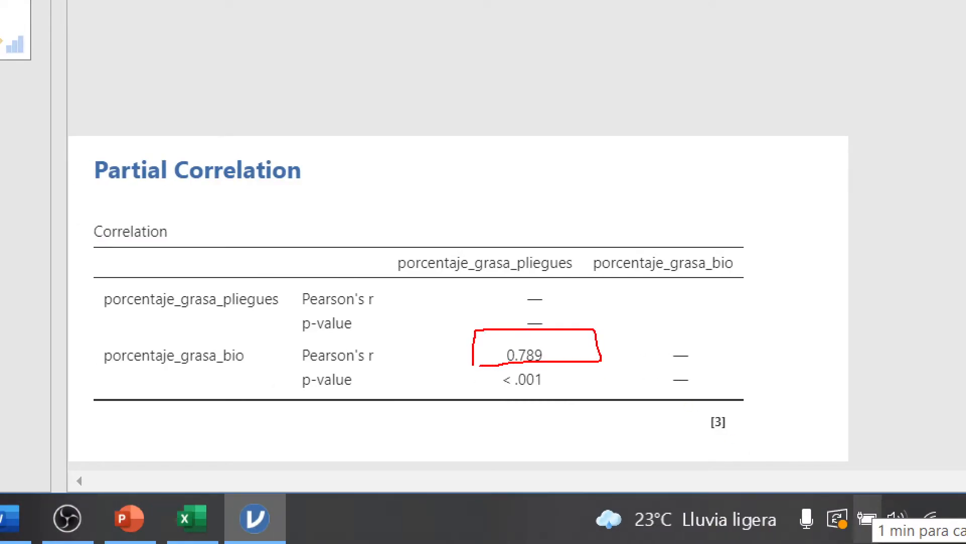
key(Escape)
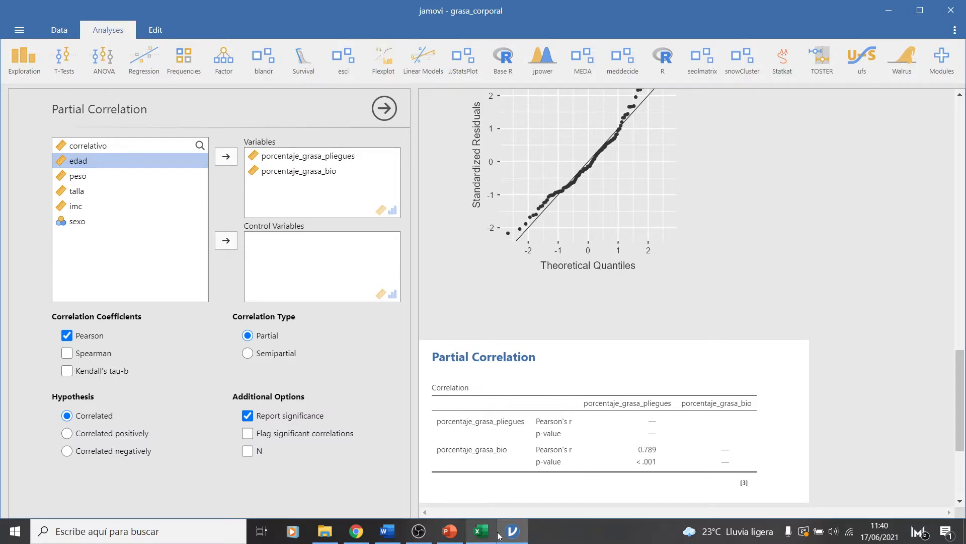
click(481, 531)
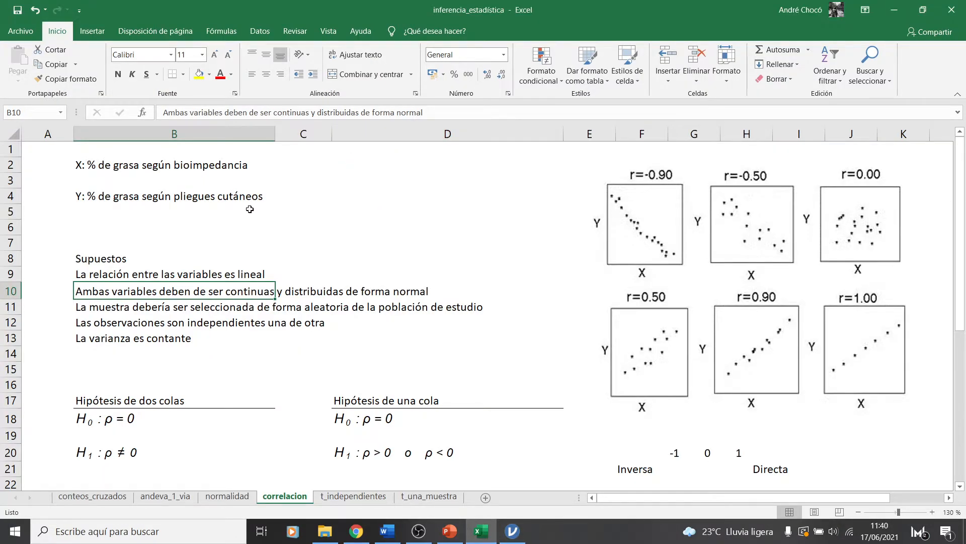
click(111, 305)
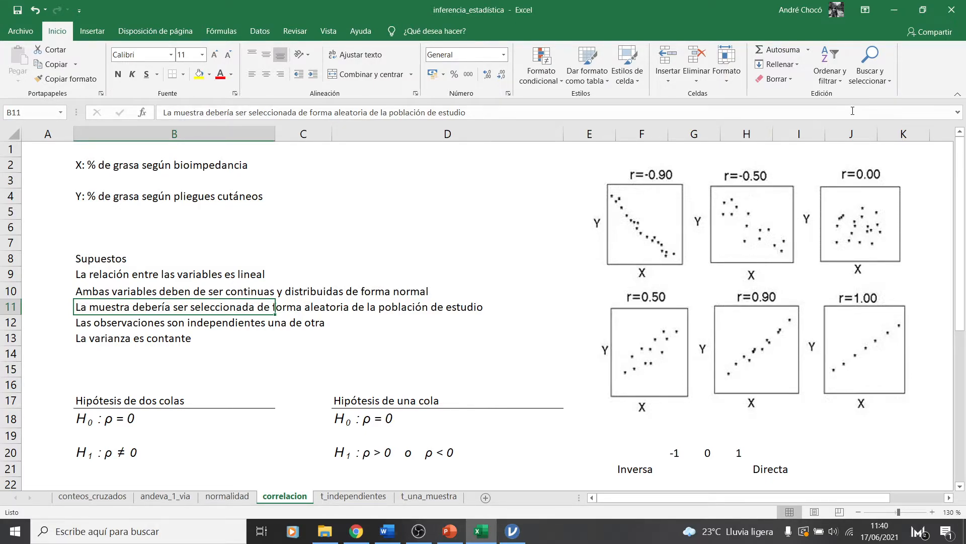
click(512, 530)
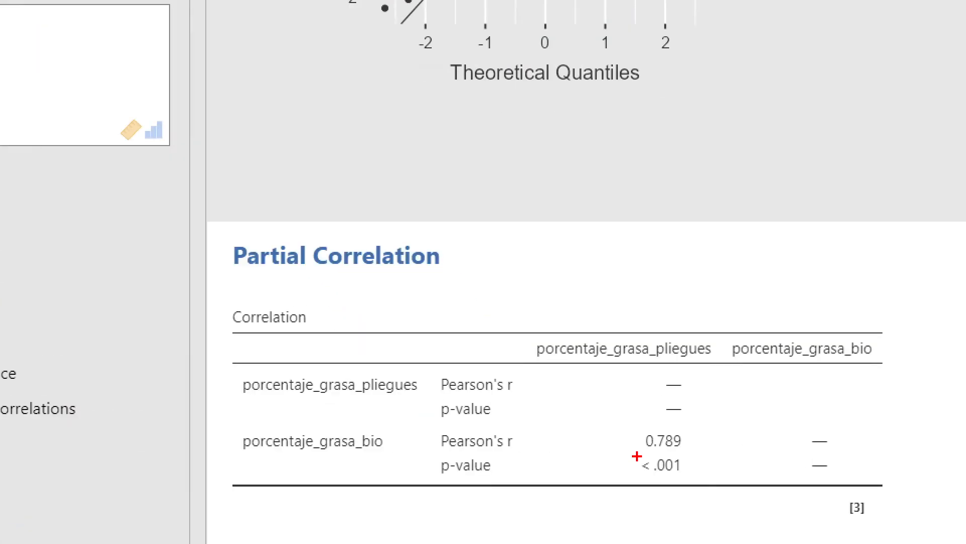
mouse_move(643, 453)
mouse_down()
mouse_move(703, 451)
mouse_move(643, 415)
mouse_move(636, 446)
mouse_up()
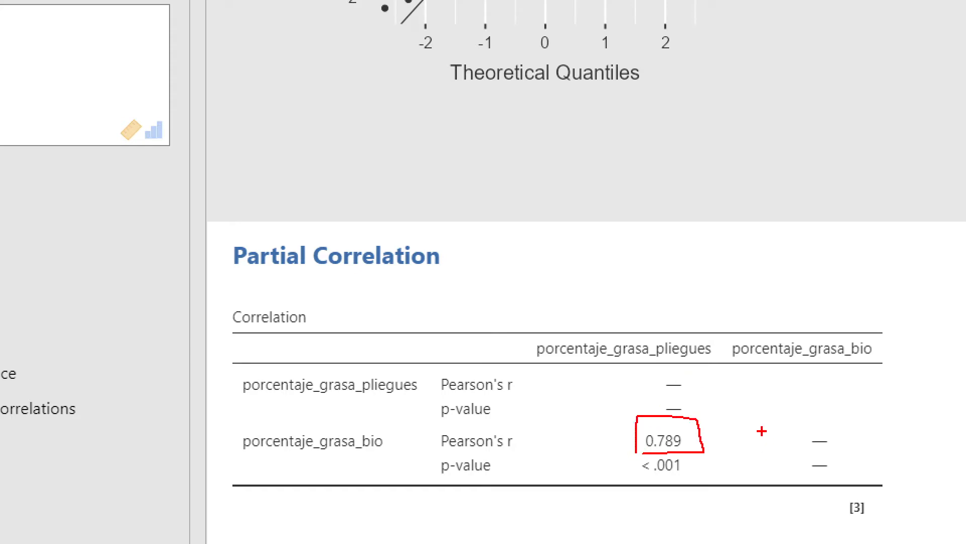
key(Escape)
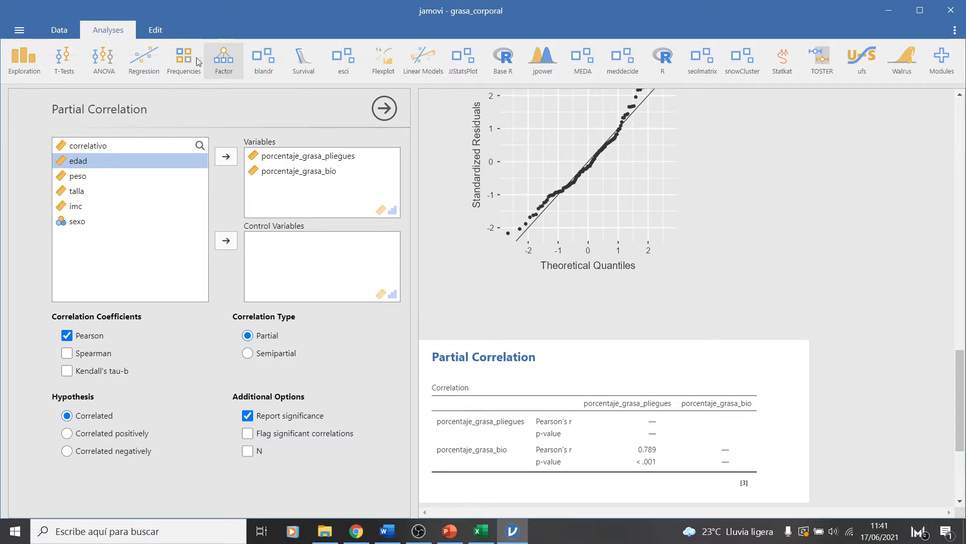
Create a Correlation Matrix of porcentaje_grasa_pliegues and porcentaje_grasa_bio with 95% confidence intervals
click(159, 58)
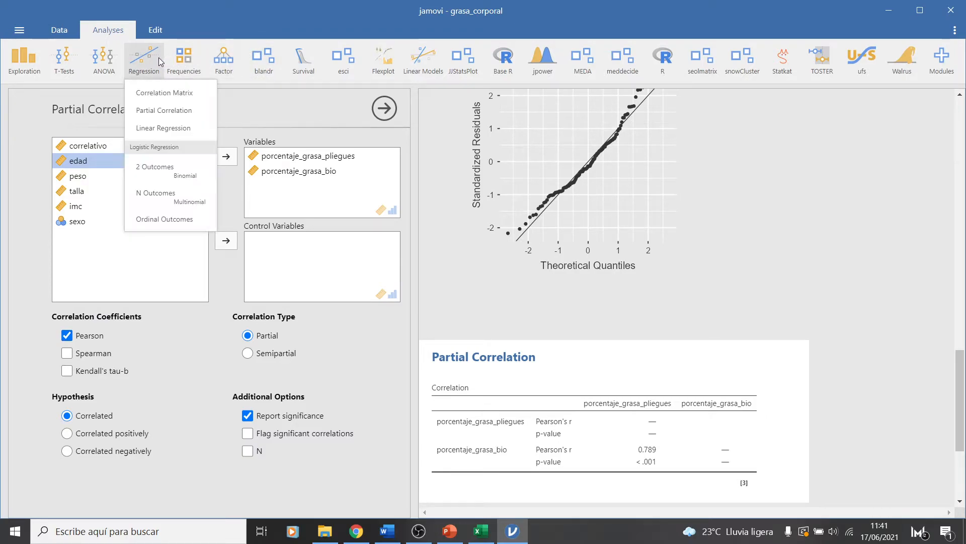
click(148, 92)
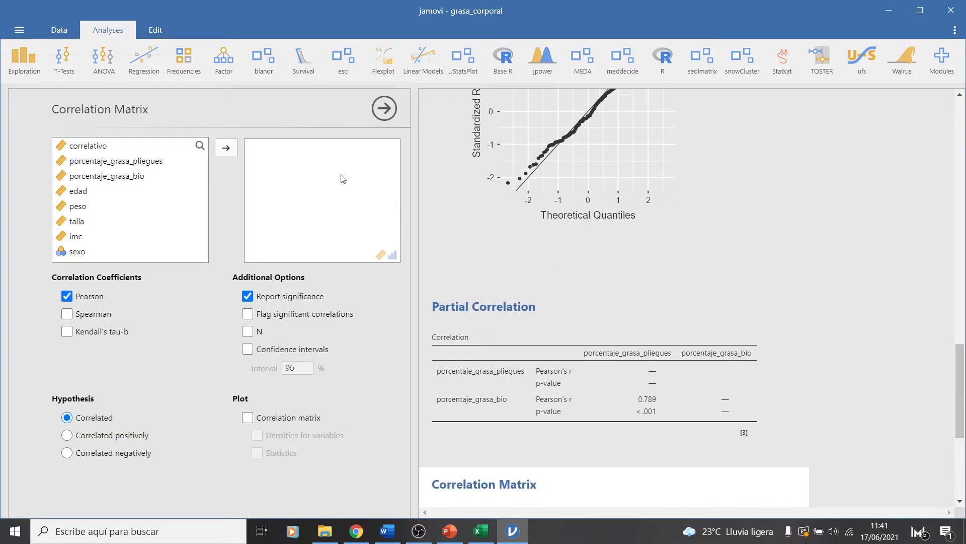
click(105, 164)
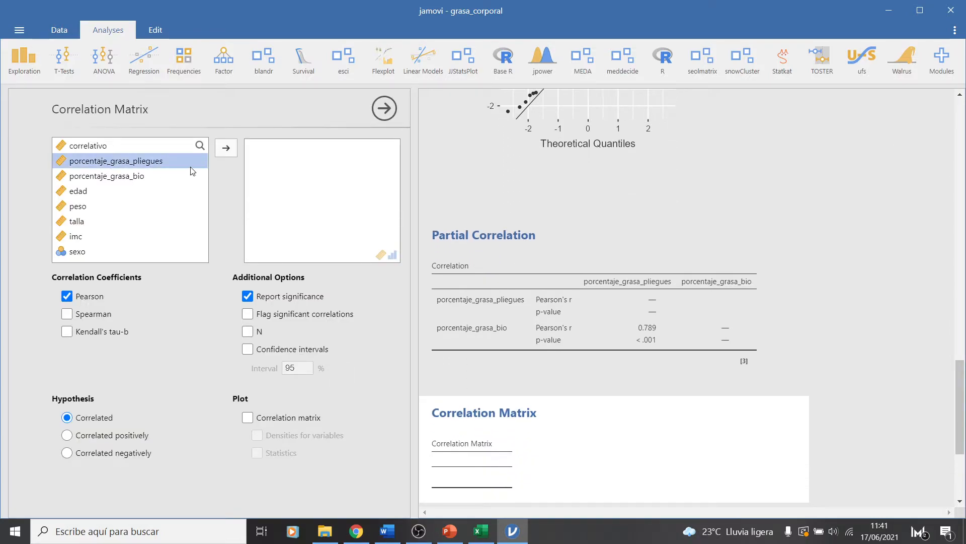
click(225, 150)
click(226, 154)
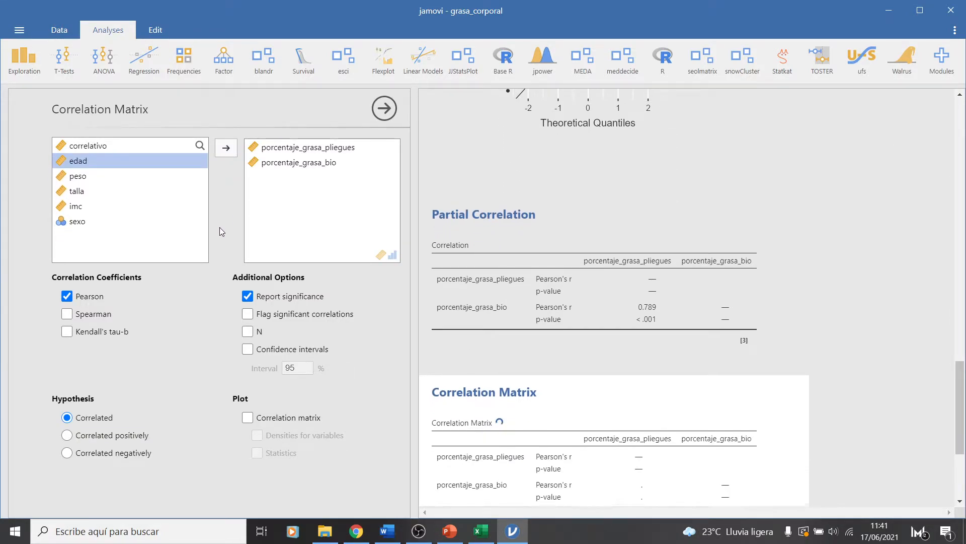
click(248, 349)
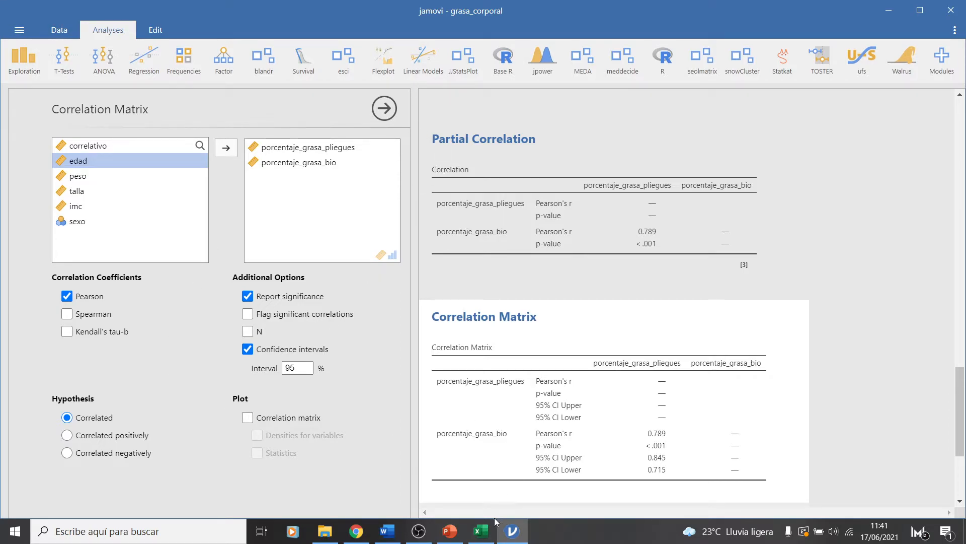
Switch to Excel and review the two-tailed and one-tailed correlation hypotheses on the correlacion sheet
click(481, 531)
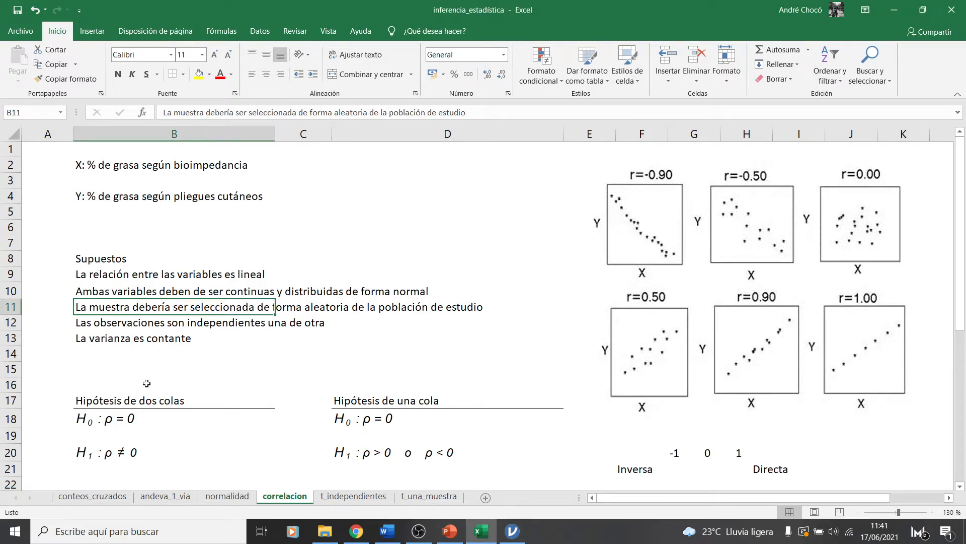
drag(116, 394, 146, 383)
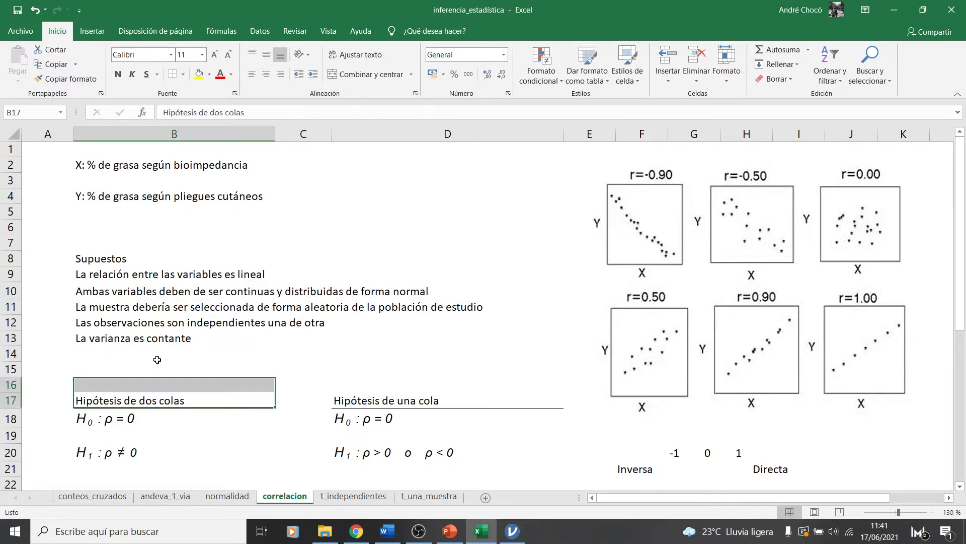
click(154, 396)
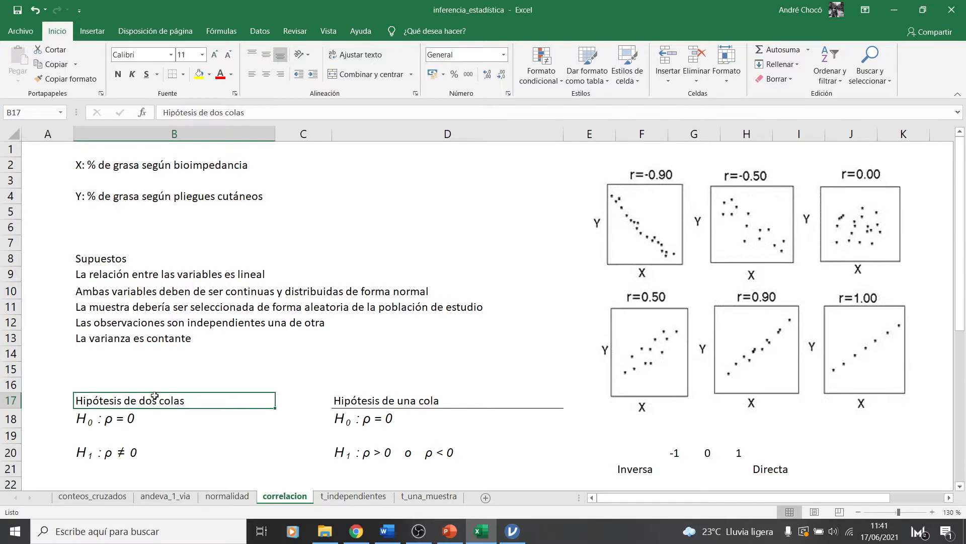
click(123, 422)
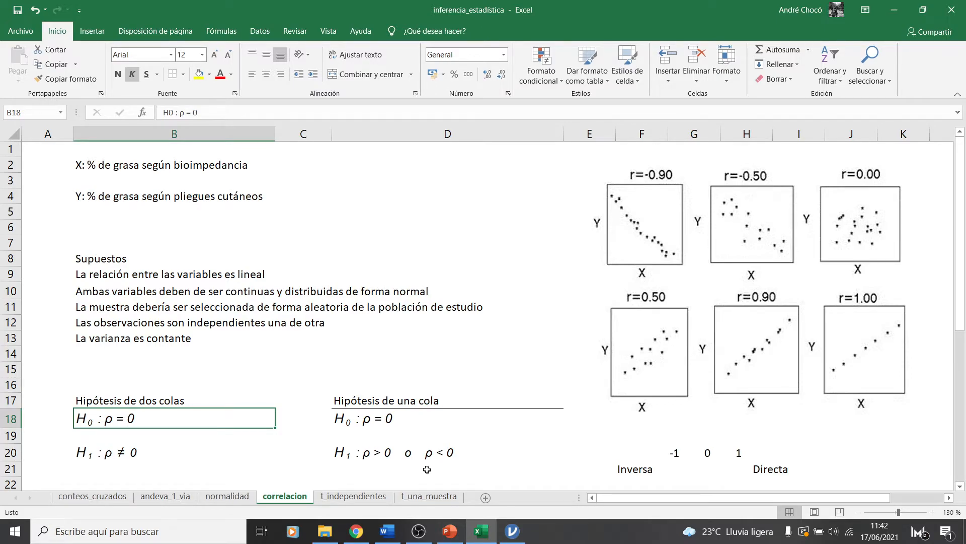
click(364, 453)
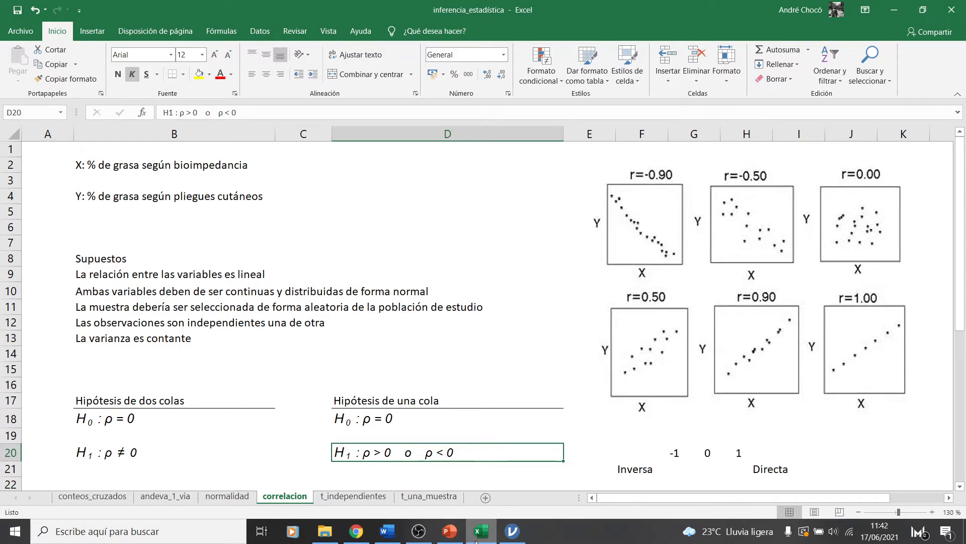
Switch to jamovi and examine the p-value of the correlation between both body-fat variables in the Correlation Matrix
click(512, 534)
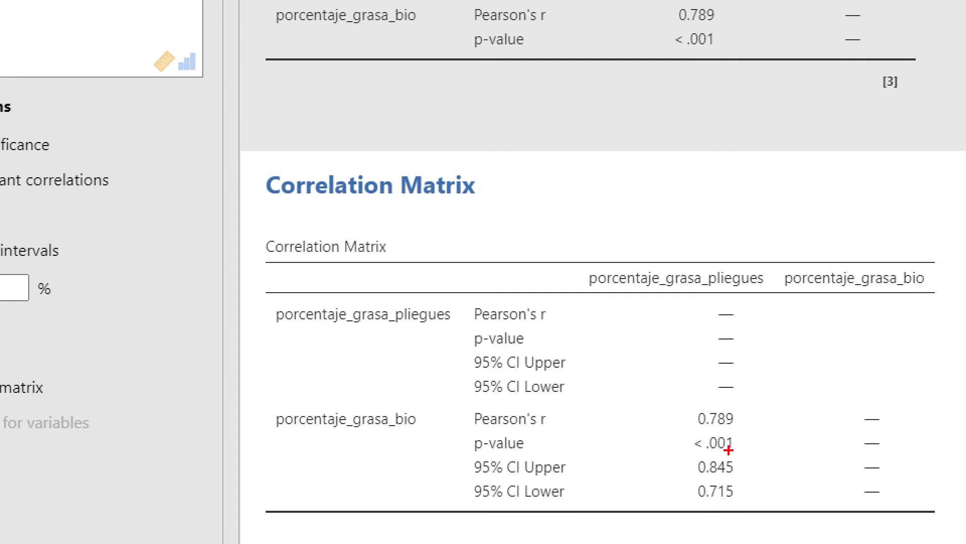
mouse_move(663, 458)
mouse_down()
mouse_move(757, 455)
mouse_move(755, 427)
mouse_move(663, 425)
mouse_move(660, 458)
mouse_up()
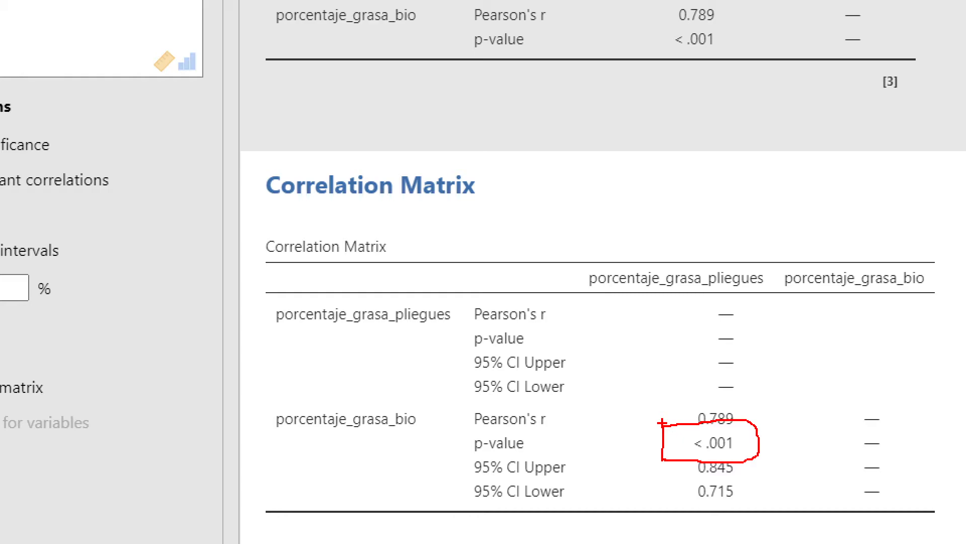
key(Escape)
Switch to Excel and fill cell D20, the one-tailed alternative hypothesis, with light green
click(481, 531)
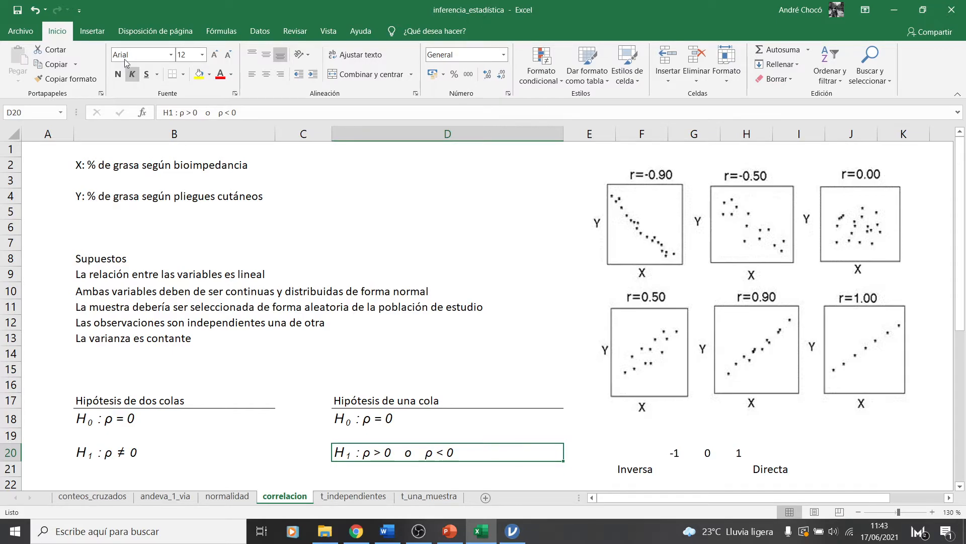
click(209, 74)
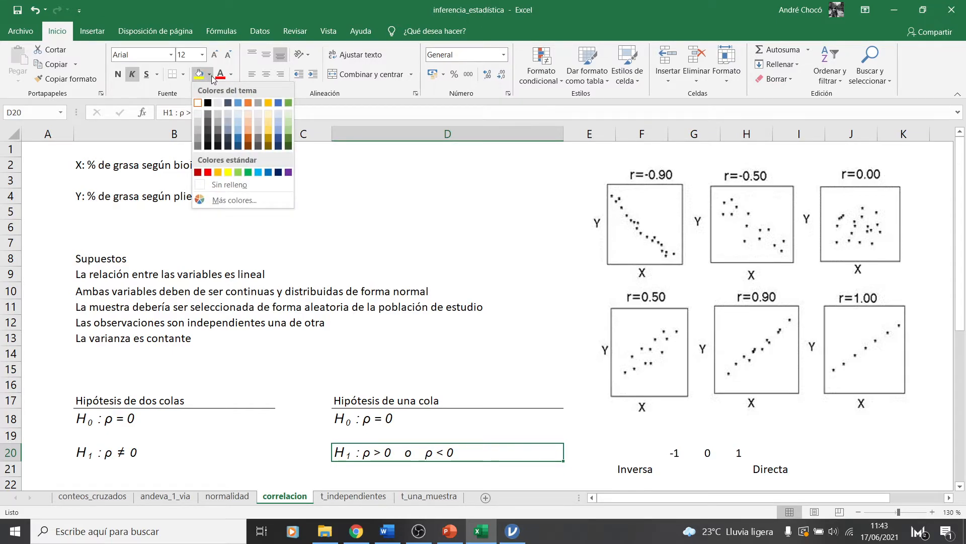
click(291, 126)
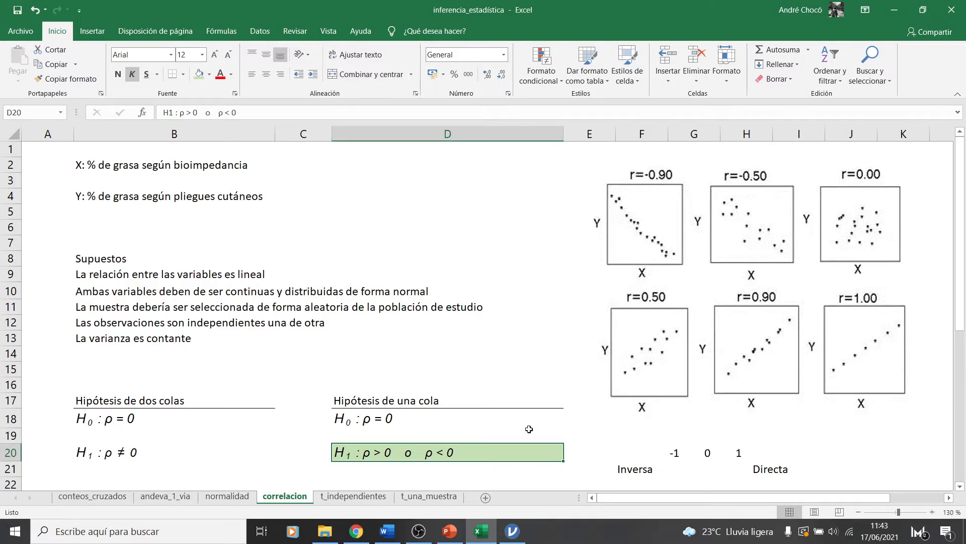
Switch to jamovi and examine the upper and lower 95% confidence limits of Pearson's r in the Correlation Matrix
click(513, 531)
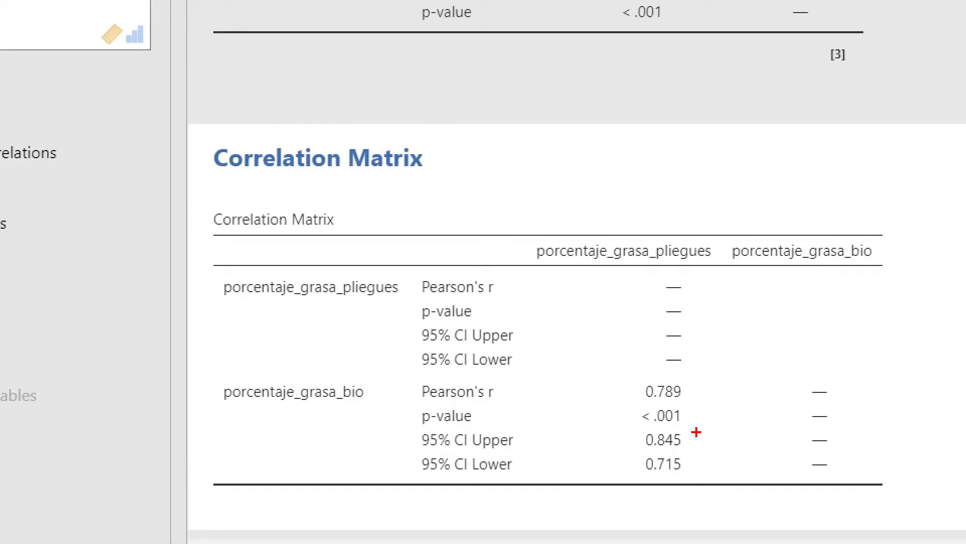
mouse_move(657, 450)
mouse_down()
mouse_move(674, 453)
mouse_move(477, 426)
mouse_move(395, 434)
mouse_move(506, 495)
mouse_move(709, 484)
mouse_move(712, 428)
mouse_move(689, 416)
mouse_up()
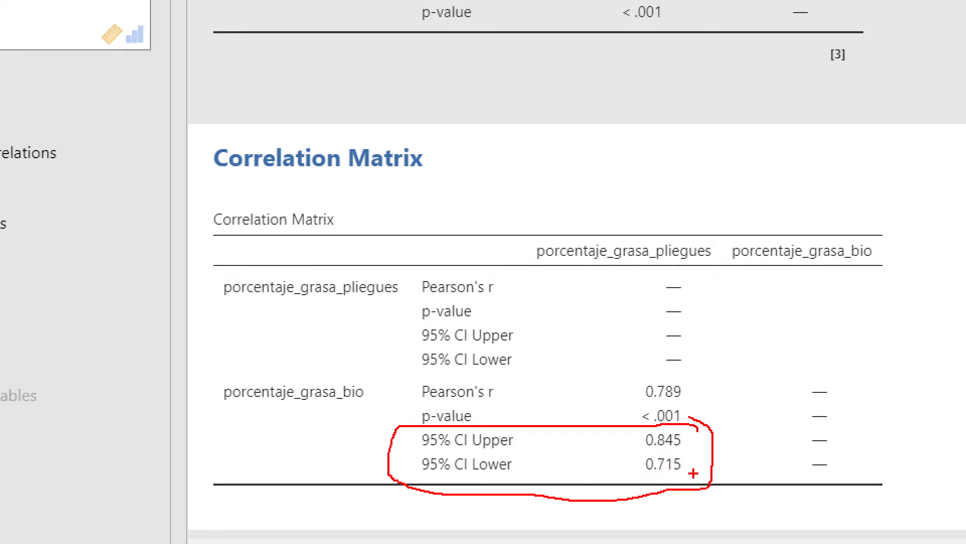
Switch to Excel and review the independent-observations and constant-variance assumptions listed on the correlacion sheet
mouse_move(645, 473)
mouse_down()
mouse_move(683, 474)
mouse_move(696, 451)
mouse_move(635, 452)
mouse_move(636, 471)
mouse_up()
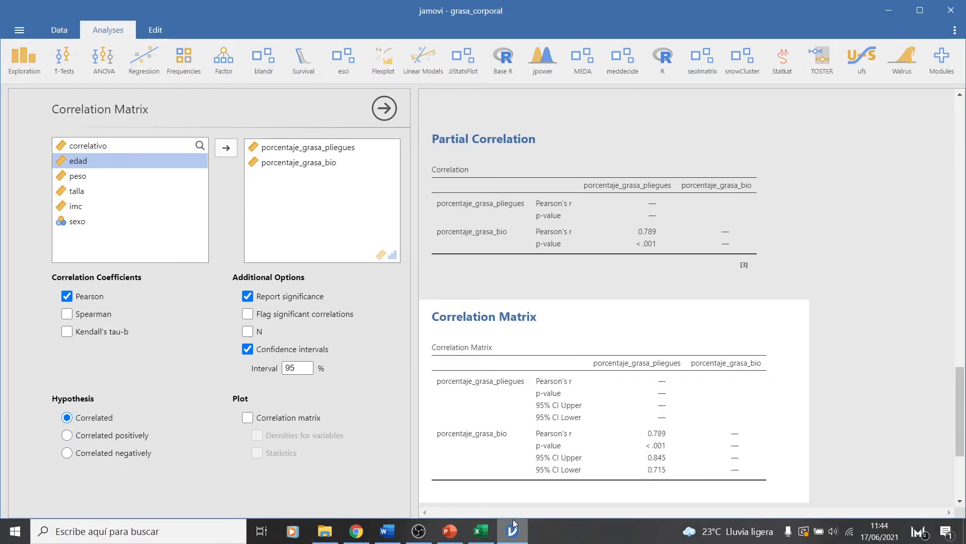
key(alt+Tab)
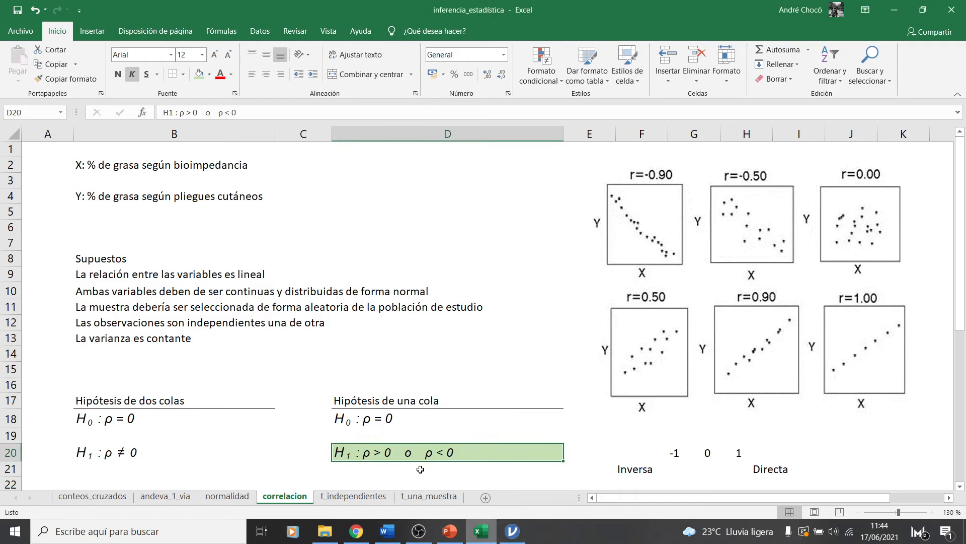
click(126, 321)
click(127, 336)
click(193, 321)
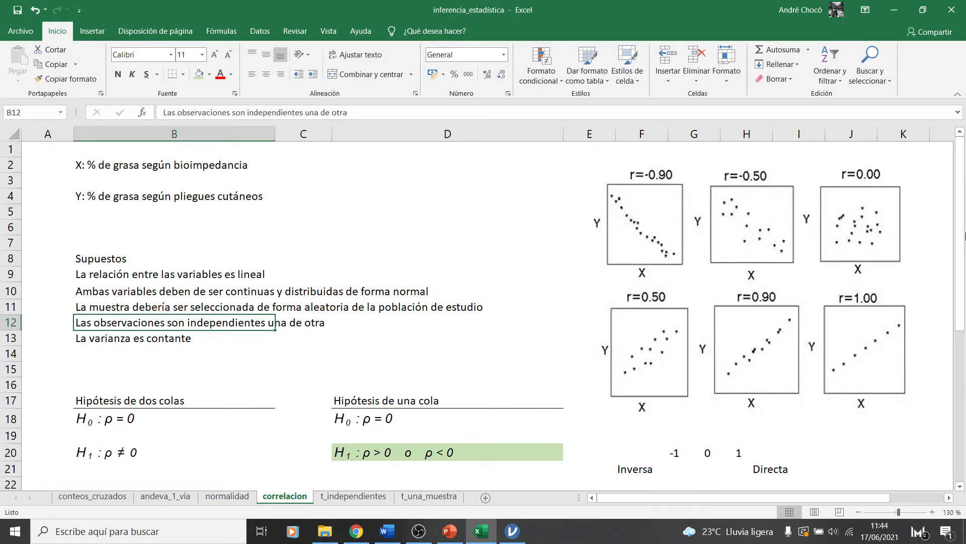
Switch to jamovi and create a Linear Regression with porcentaje_grasa_pliegues as dependent variable and porcentaje_grasa_bio as covariate
click(524, 538)
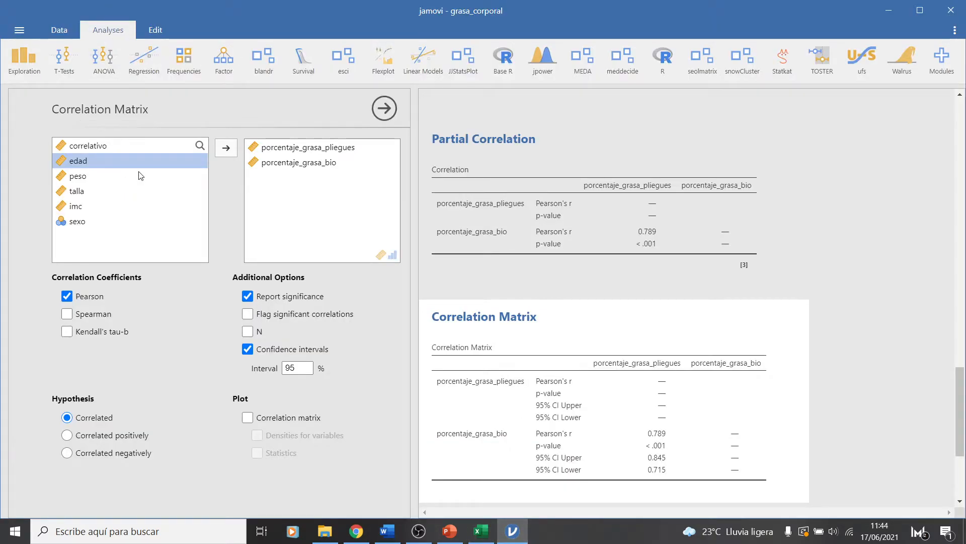
click(152, 61)
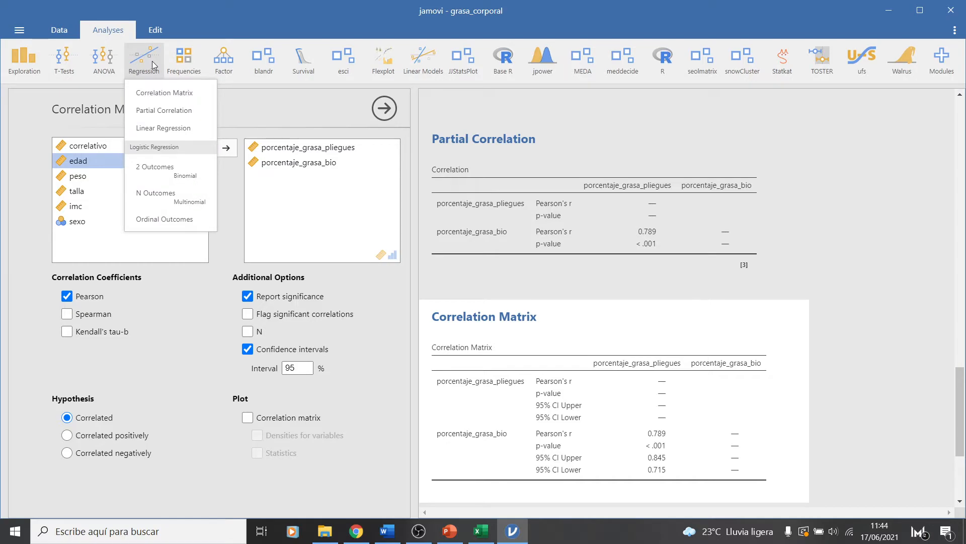
click(148, 132)
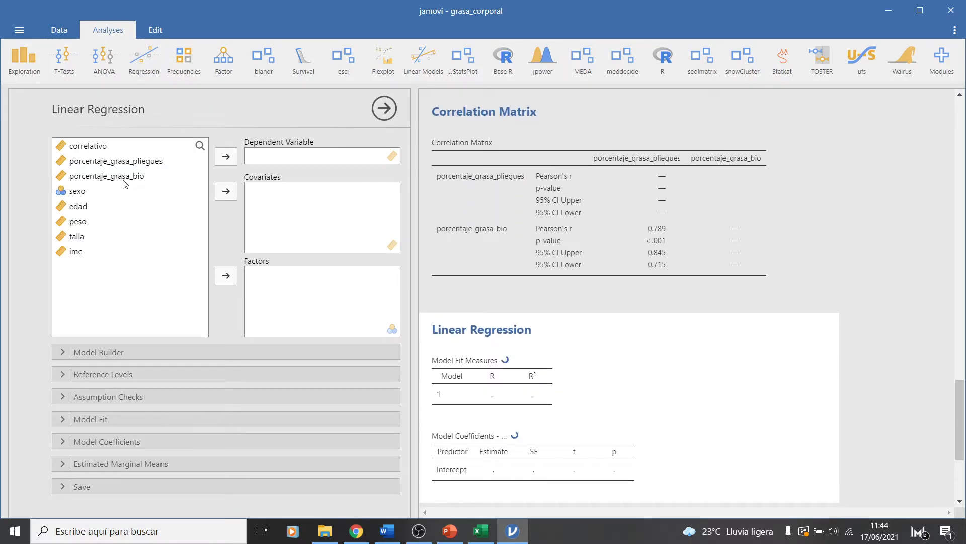
click(126, 180)
click(226, 195)
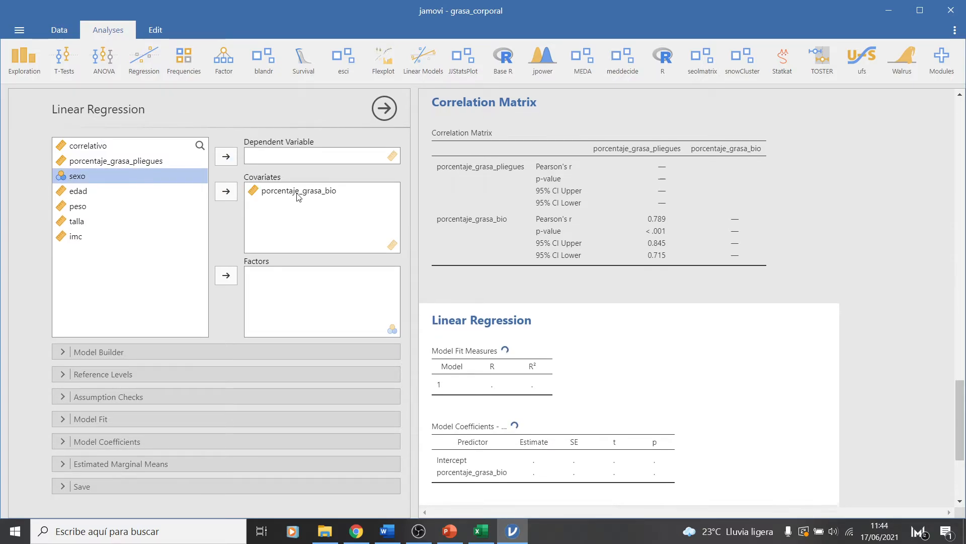
click(149, 162)
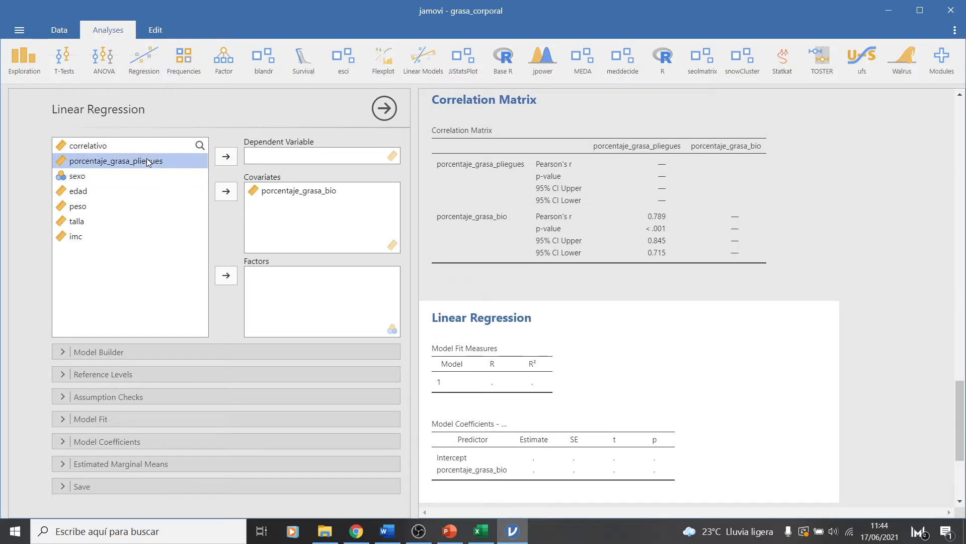
click(226, 160)
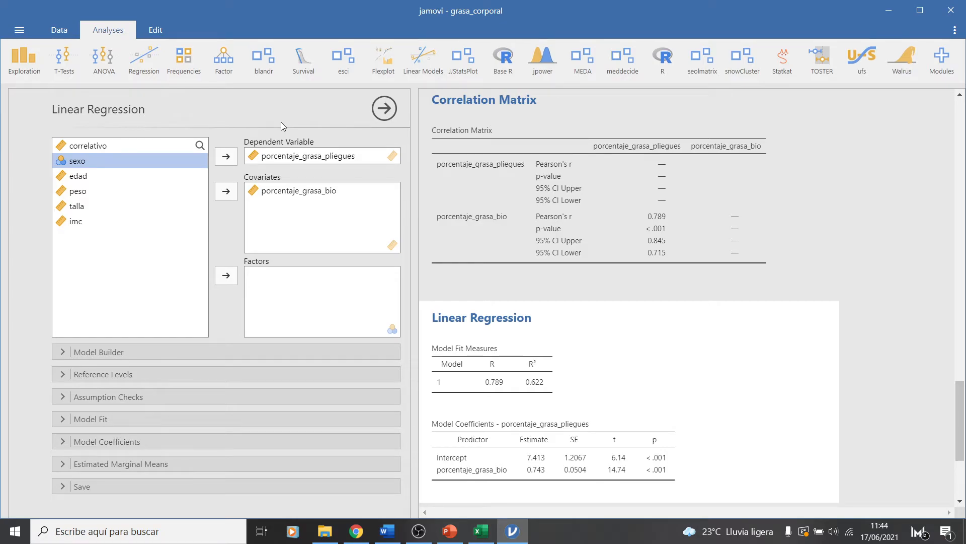
click(311, 196)
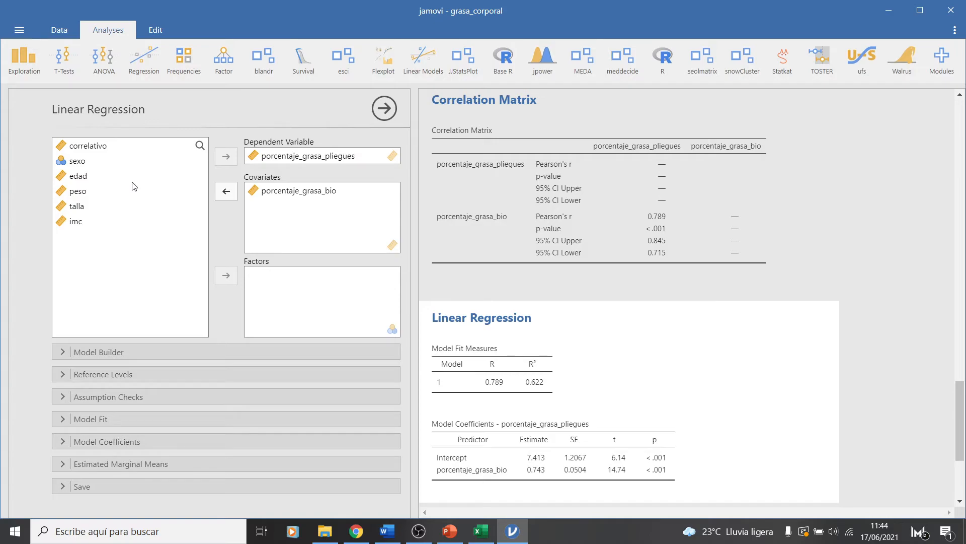
Enable the autocorrelation test and the normality test among the regression's assumption checks
click(64, 401)
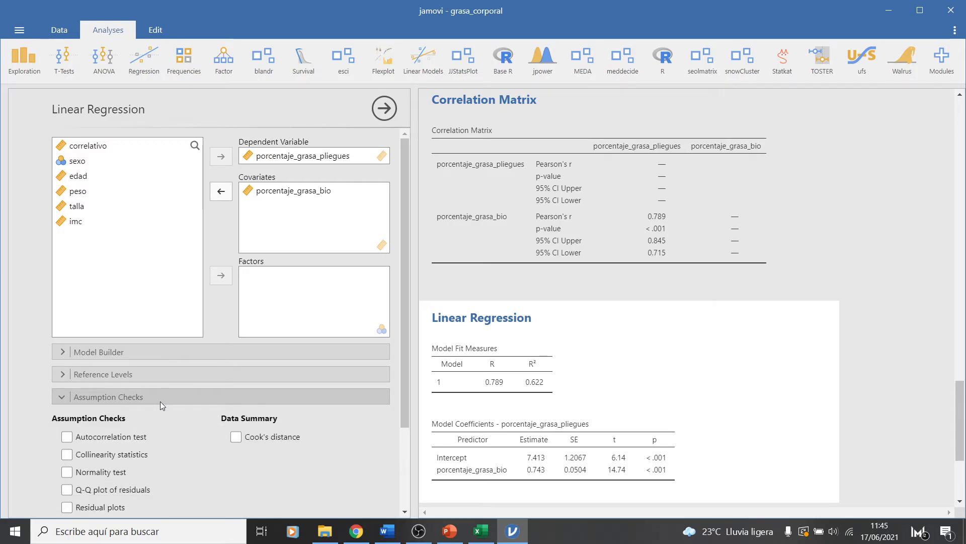
scroll(75, 442, down, 2)
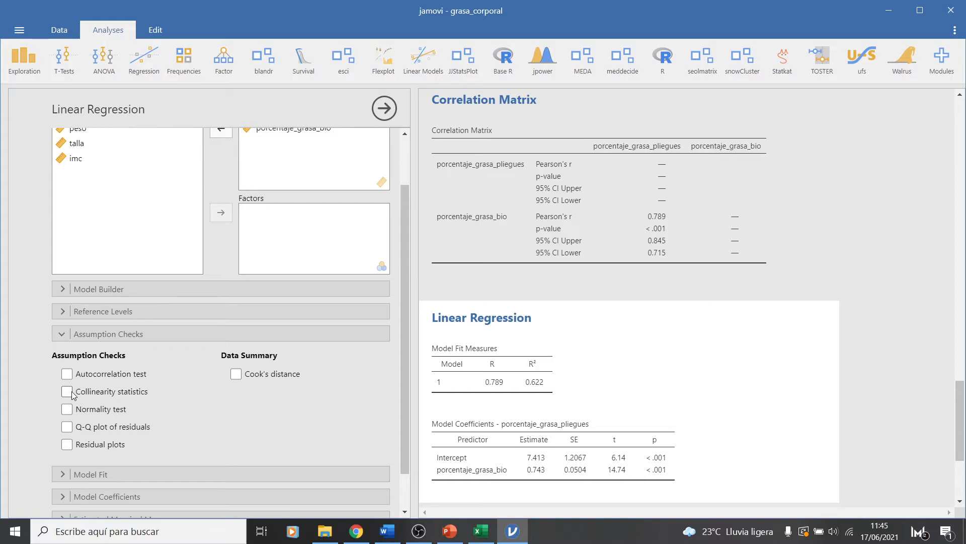
click(70, 375)
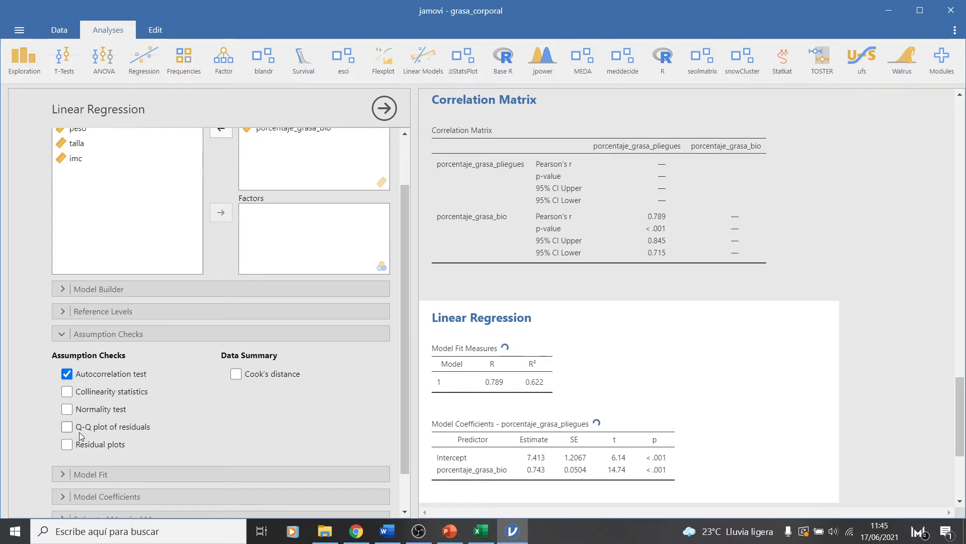
click(71, 410)
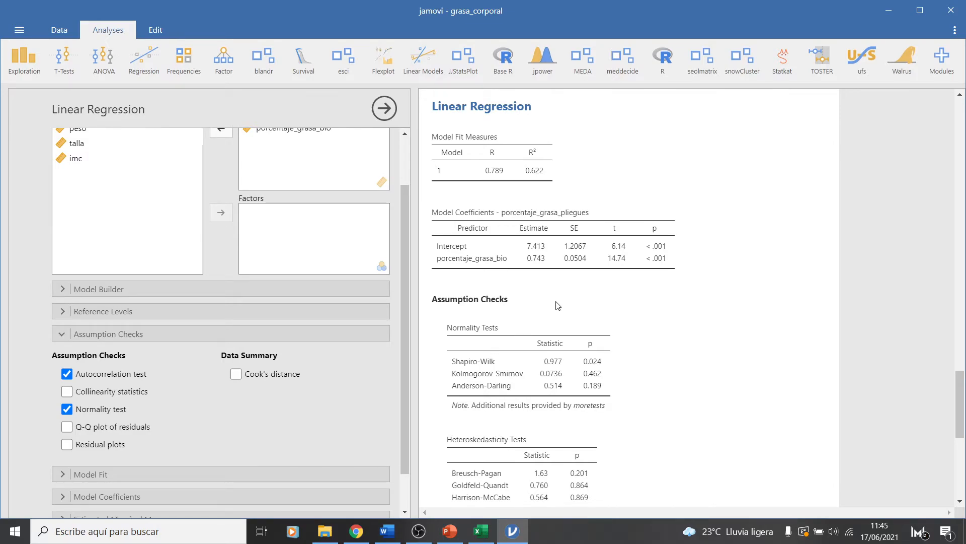
Examine the p-value of the Durbin–Watson autocorrelation test in the Linear Regression results
scroll(558, 306, down, 1)
scroll(558, 305, down, 3)
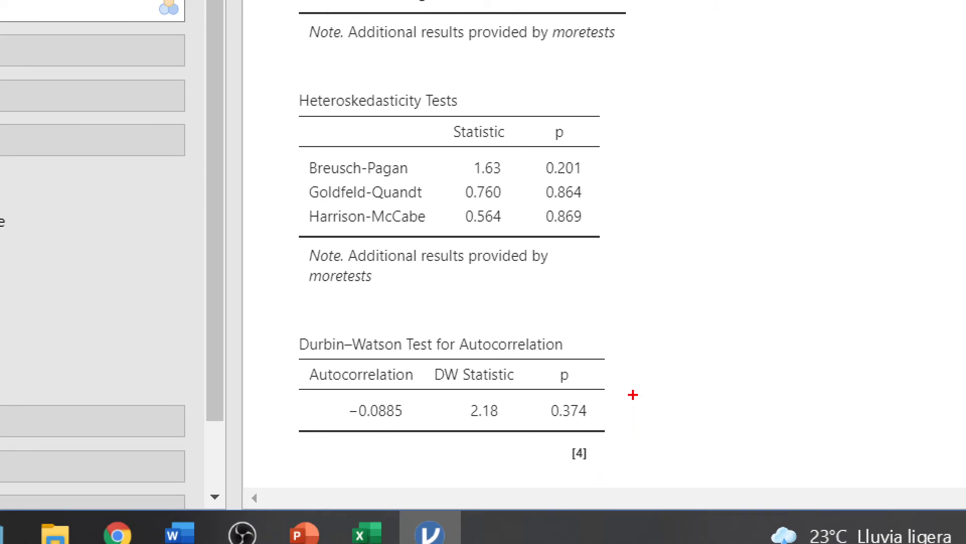
mouse_move(609, 402)
mouse_down()
mouse_move(609, 414)
mouse_move(744, 352)
mouse_up()
mouse_move(709, 415)
mouse_down()
mouse_move(706, 433)
mouse_move(722, 446)
mouse_move(720, 431)
mouse_move(735, 446)
mouse_move(783, 436)
mouse_move(786, 427)
mouse_move(826, 445)
mouse_move(820, 416)
mouse_up()
drag(796, 455, 843, 421)
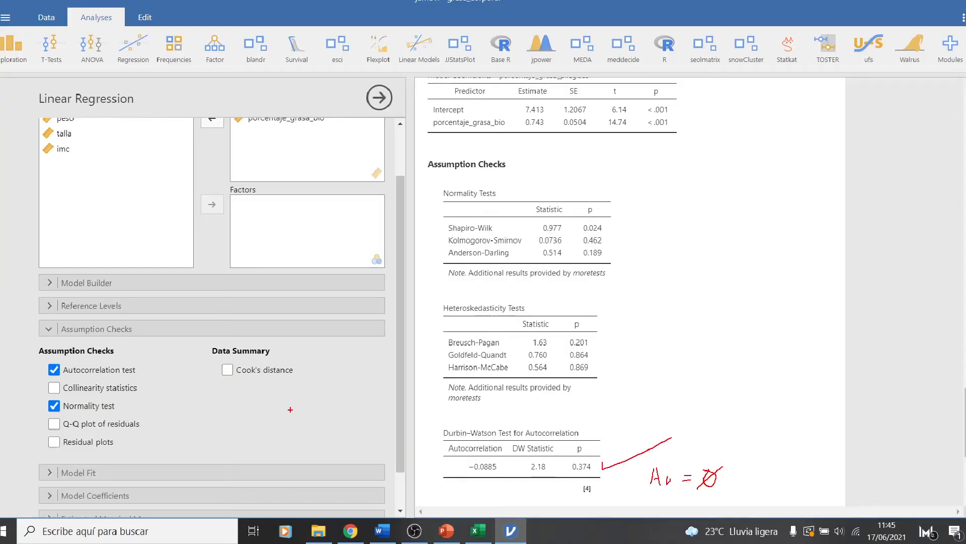
key(Escape)
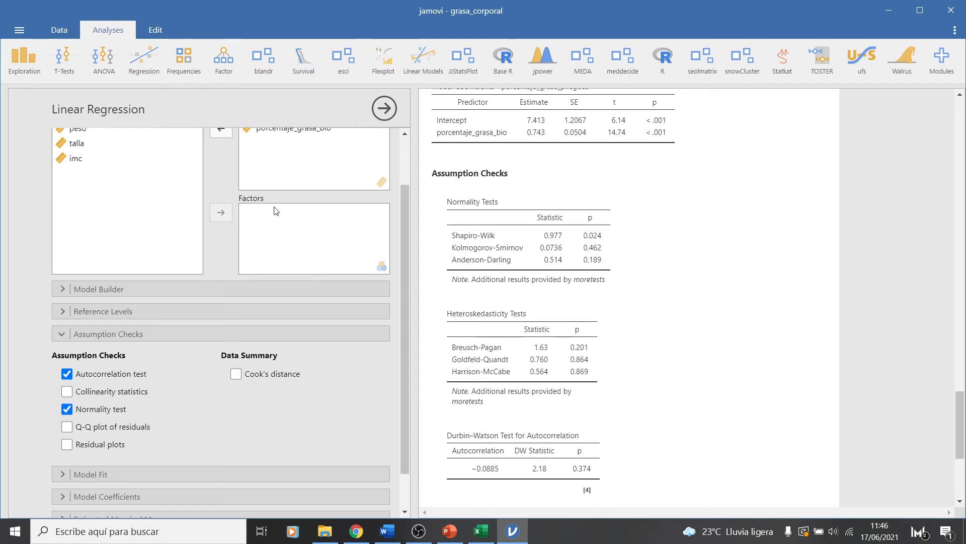
Inspect the scatter plot of both body-fat variables, and switch to Excel to review the constant-variance assumption in cell B13
scroll(624, 321, up, 15)
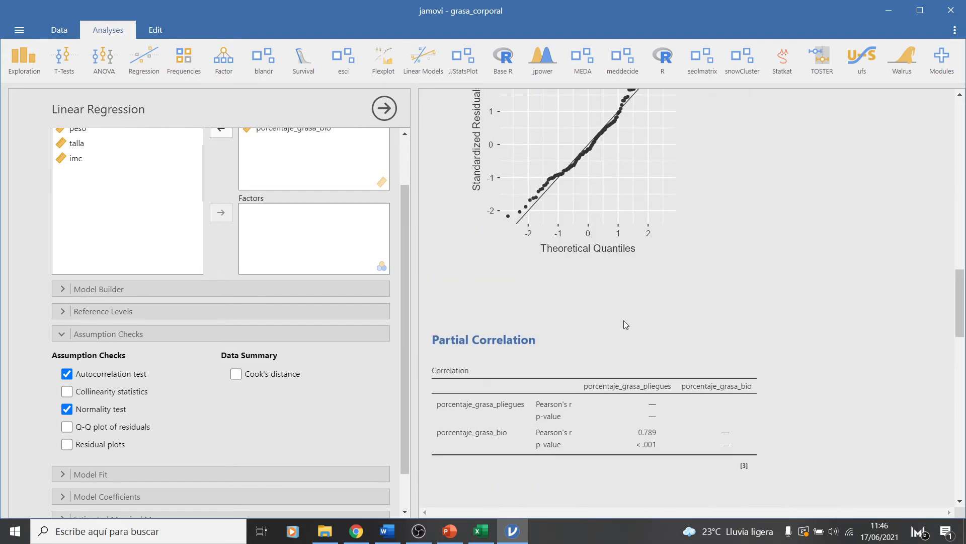
scroll(623, 321, up, 10)
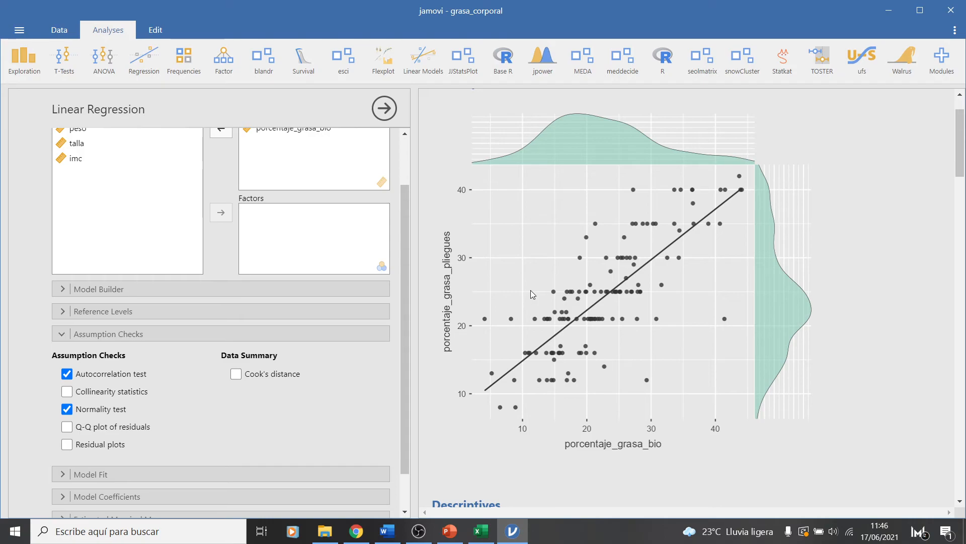
click(481, 532)
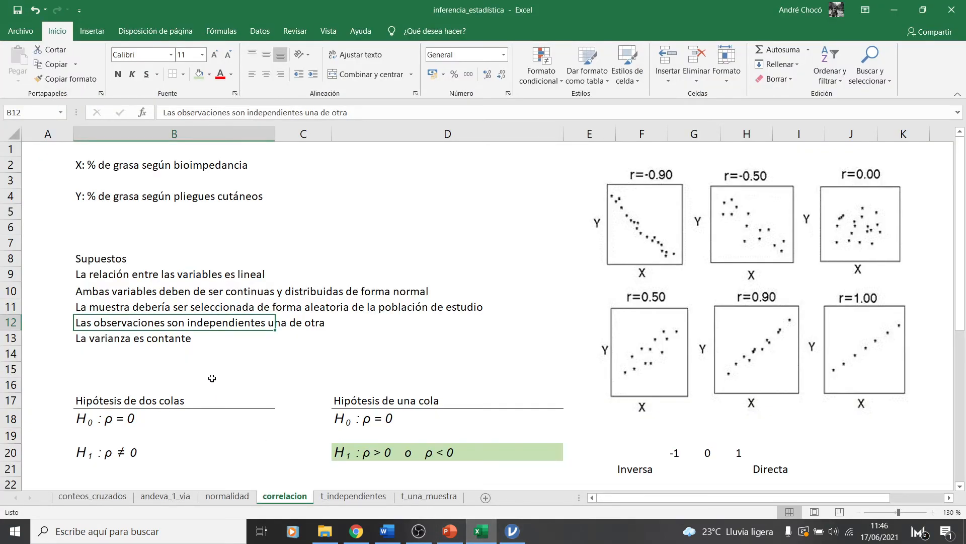
click(159, 343)
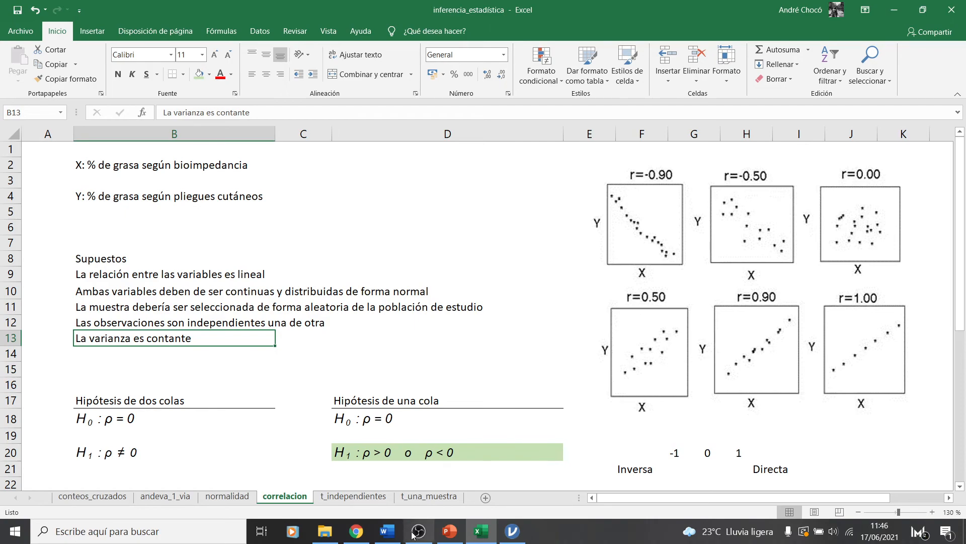
Switch to jamovi and examine the p-values of the regression's heteroskedasticity tests
click(512, 531)
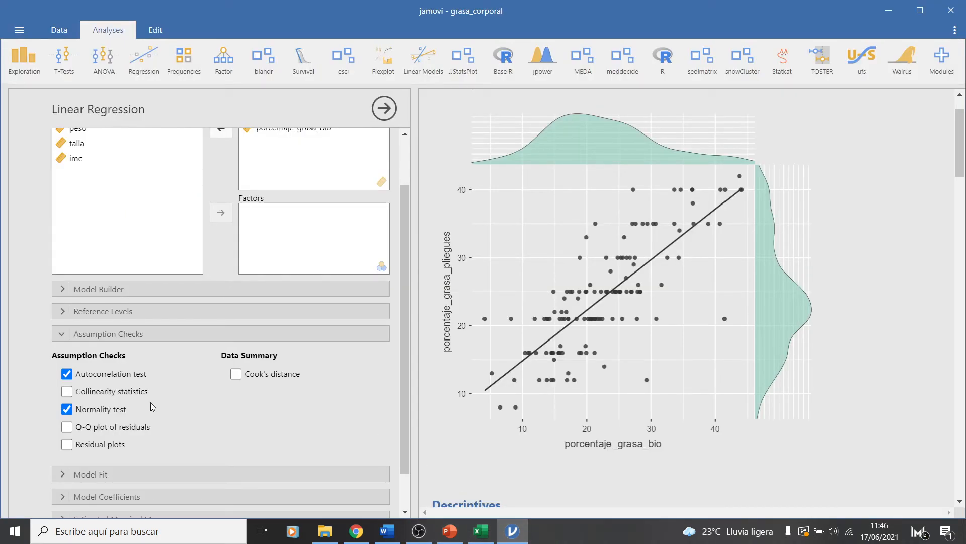
scroll(562, 314, down, 5)
scroll(562, 314, down, 15)
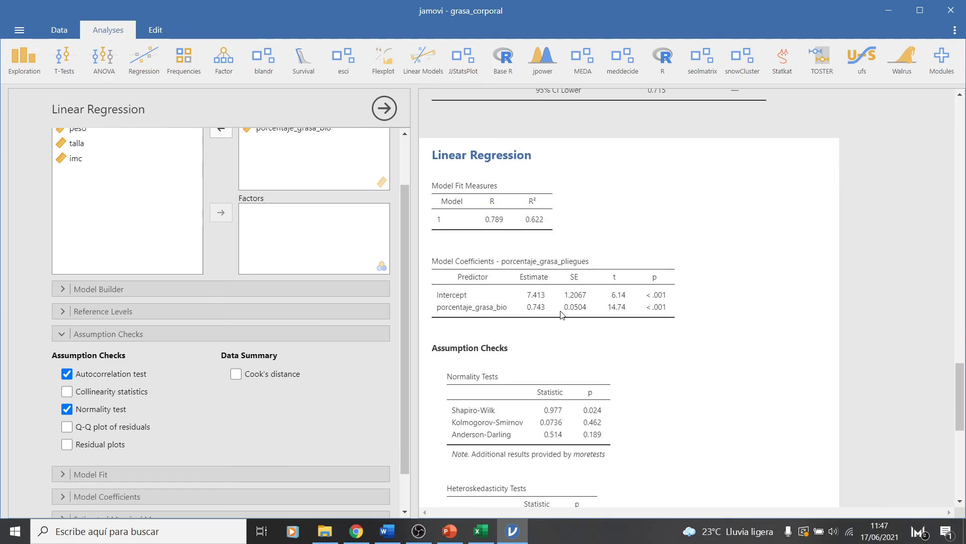
scroll(562, 315, down, 3)
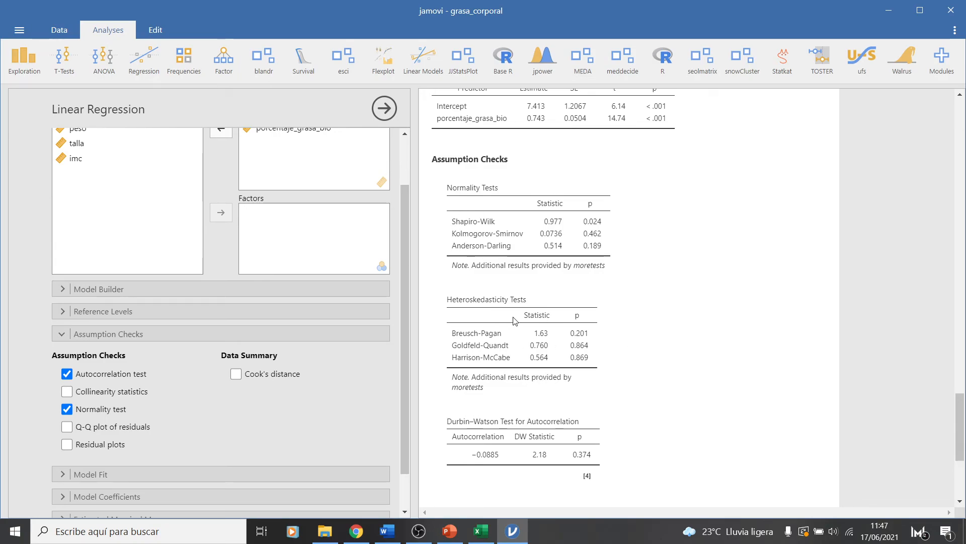
scroll(514, 320, down, 1)
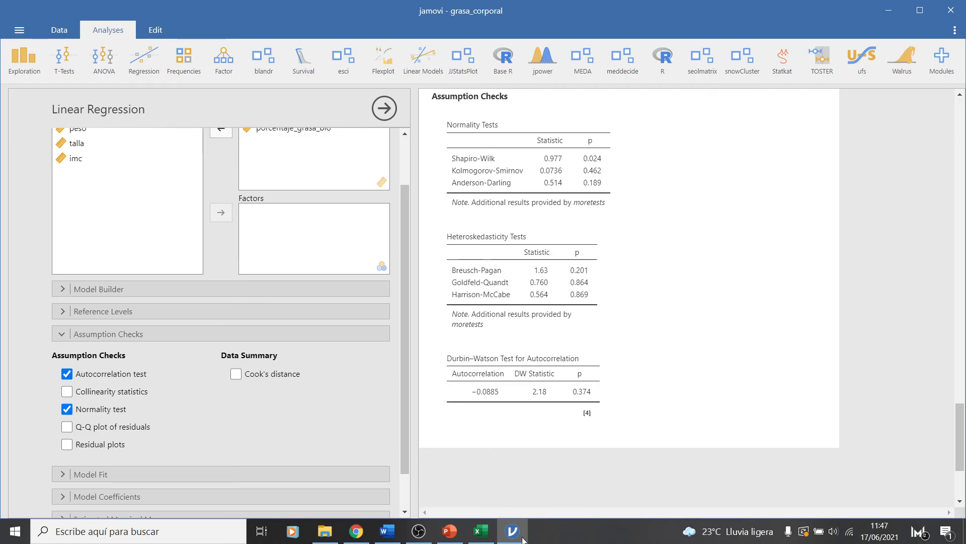
Switch to Excel and review the linearity and normality assumptions in cells B9 and B10
click(481, 531)
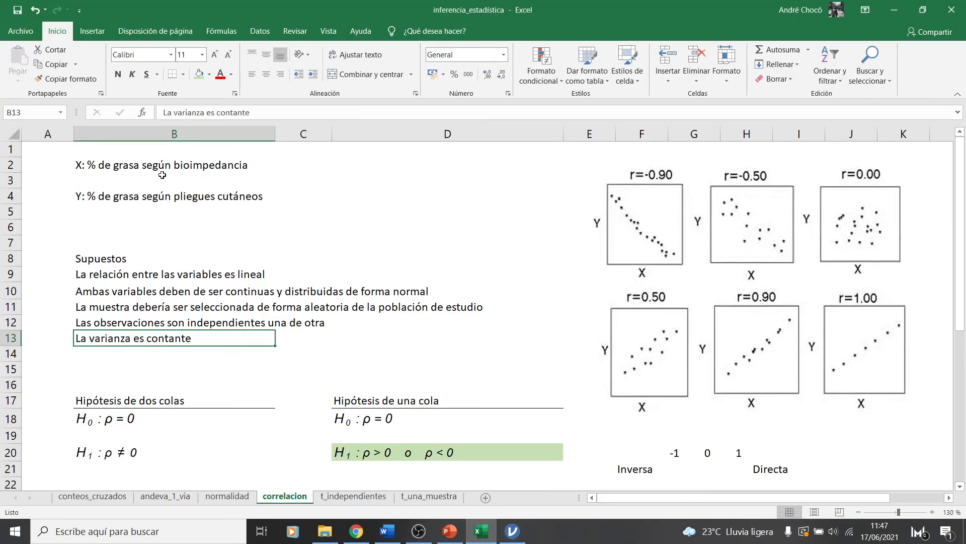
click(115, 273)
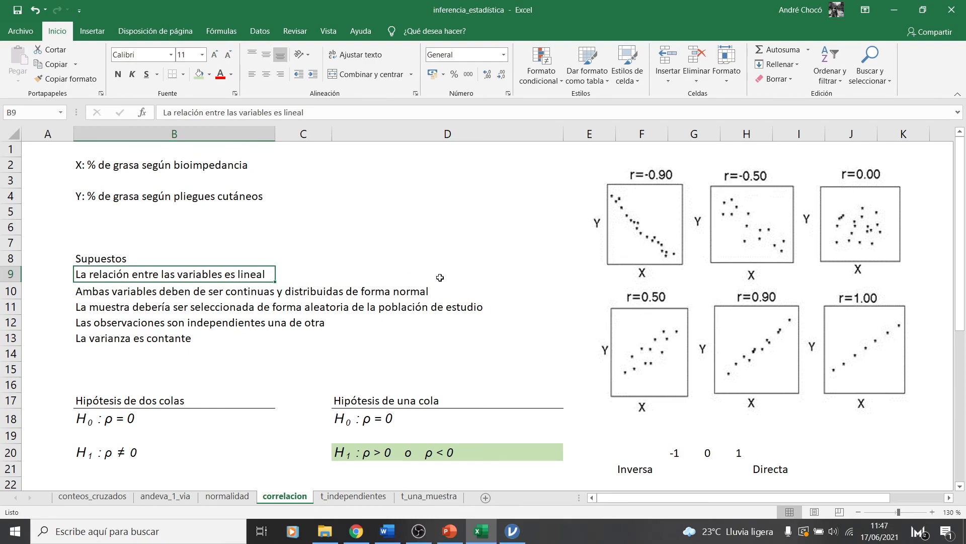
click(207, 293)
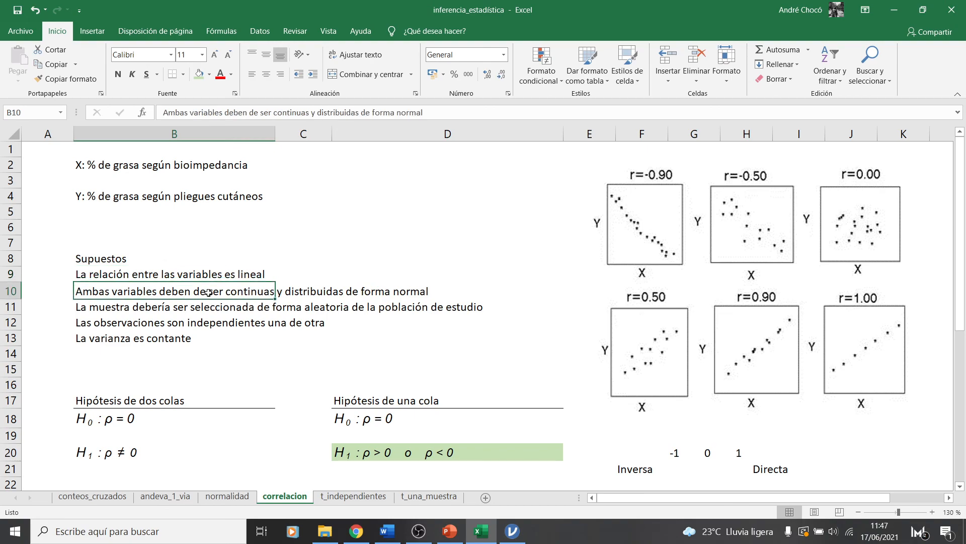